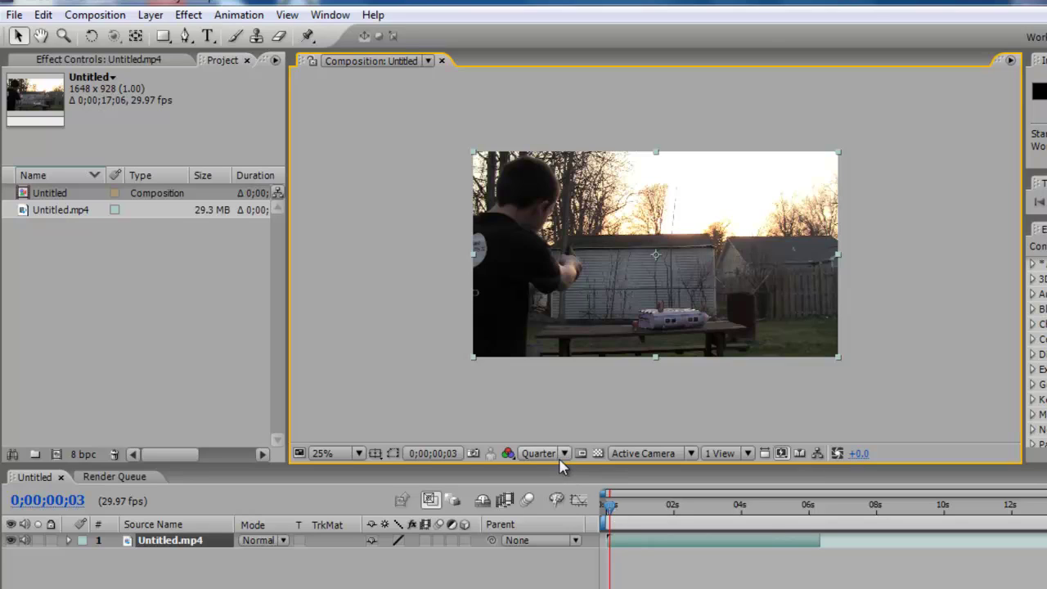
- Preview the Untitled.mp4 footage from the beginning and step through it frame by frame to examine the gun's firing motions
click(609, 512)
key(space)
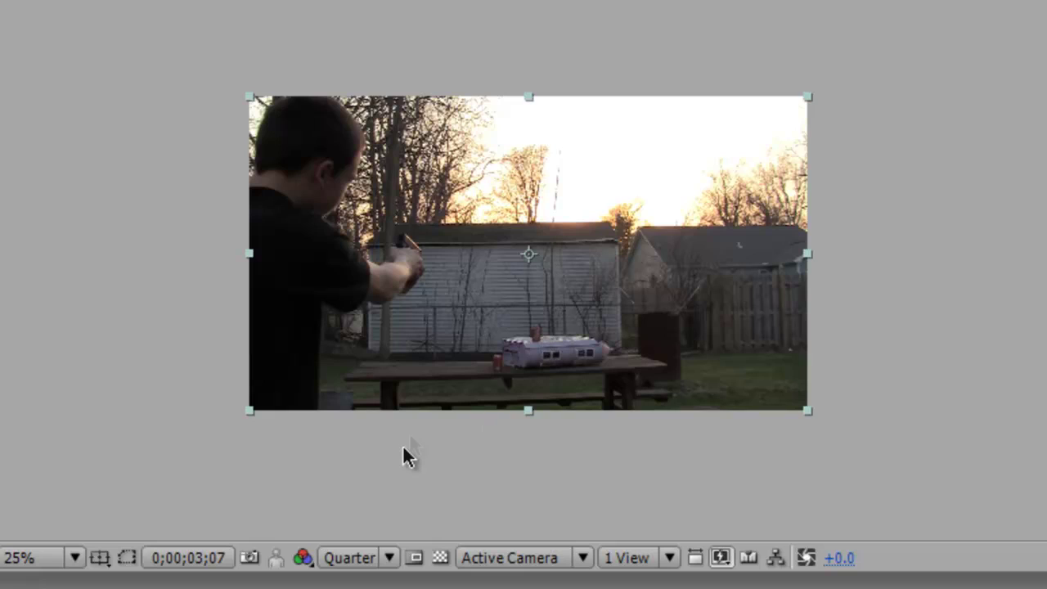
key(Page_Down)
key(Page_Down)
key(Page_Down)
key(Page_Down)
key(Page_Down)
key(Page_Down)
key(Page_Down)
key(Page_Down)
key(Page_Down)
key(Page_Down)
key(Page_Down)
key(Page_Down)
key(Page_Down)
key(Page_Down)
key(Page_Down)
key(Page_Down)
key(Page_Down)
key(Page_Down)
key(Page_Down)
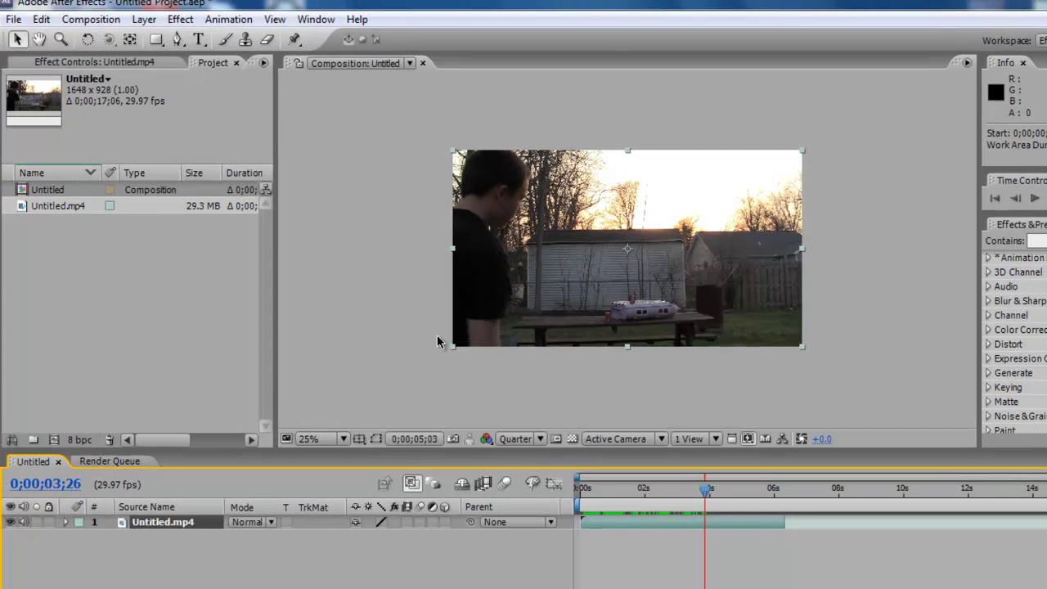
key(space)
key(Page_Down)
key(Page_Down)
key(Page_Down)
key(Page_Down)
key(Page_Down)
key(Page_Down)
key(Page_Down)
key(Page_Down)
key(Page_Down)
key(Page_Down)
key(Page_Down)
key(Page_Down)
key(Page_Down)
key(Page_Down)
key(Page_Down)
key(Page_Down)
key(Page_Down)
key(Page_Down)
key(Page_Down)
key(Page_Down)
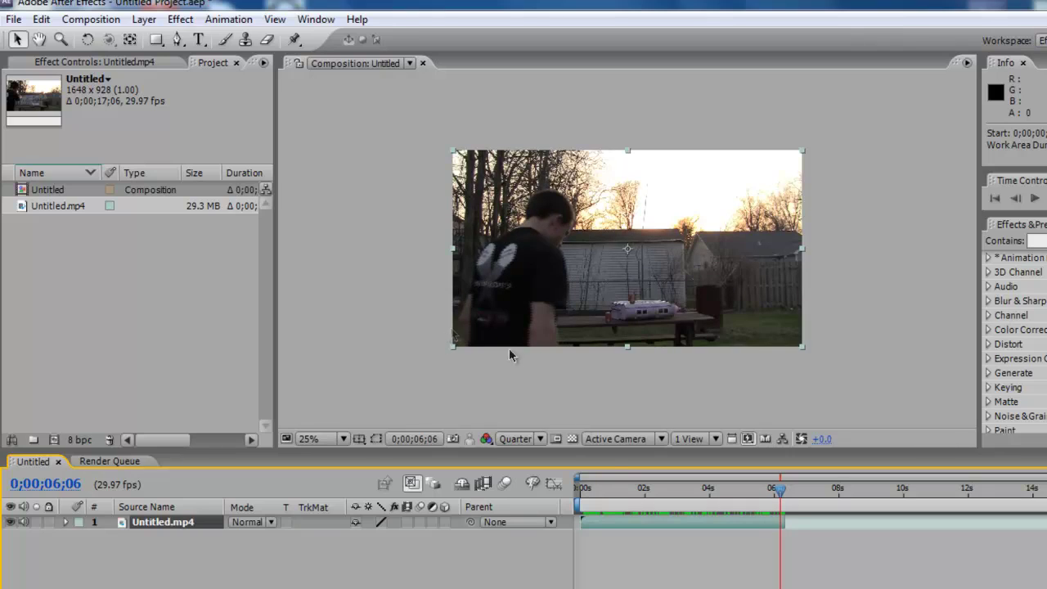
- Move the current time back to 0;00;01;01 in the Untitled composition
key(Page_Up)
key(Page_Up)
click(613, 488)
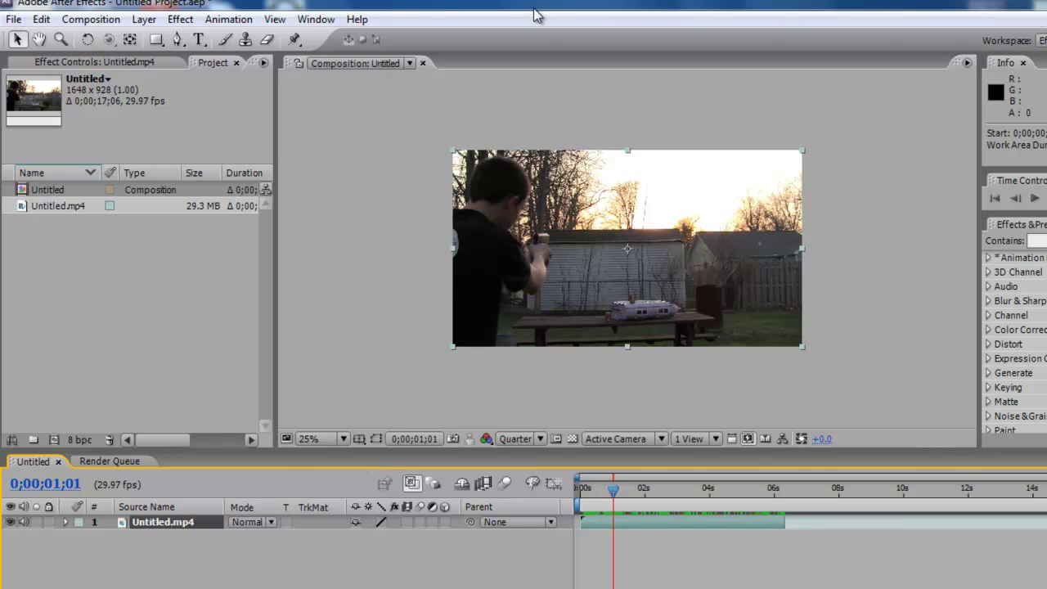
- Start importing a file and browse the Desktop for the Action Movie Essentials folder
click(13, 18)
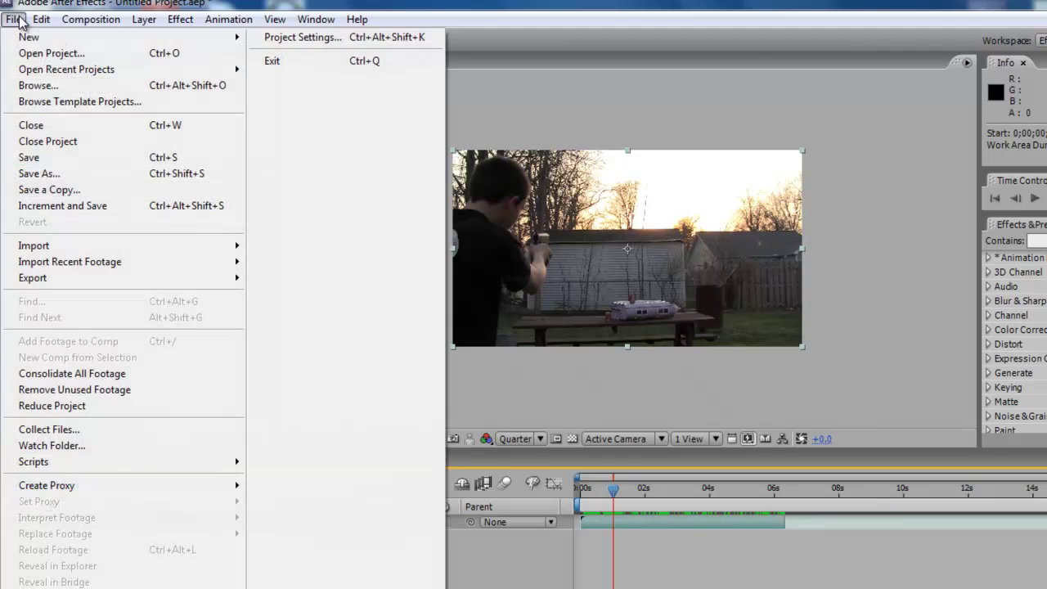
click(69, 4)
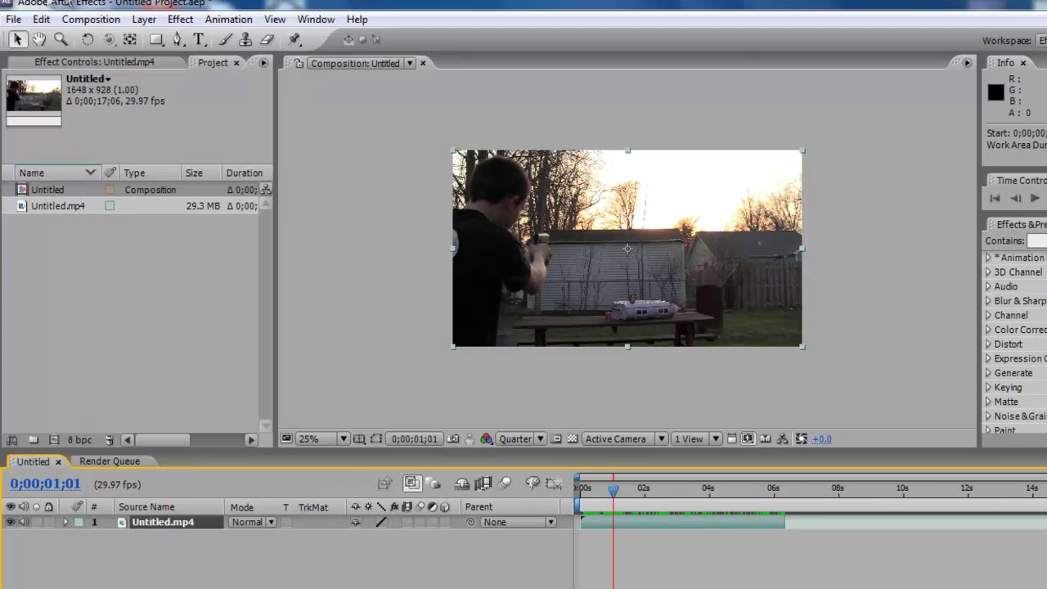
click(9, 20)
mouse_move(70, 248)
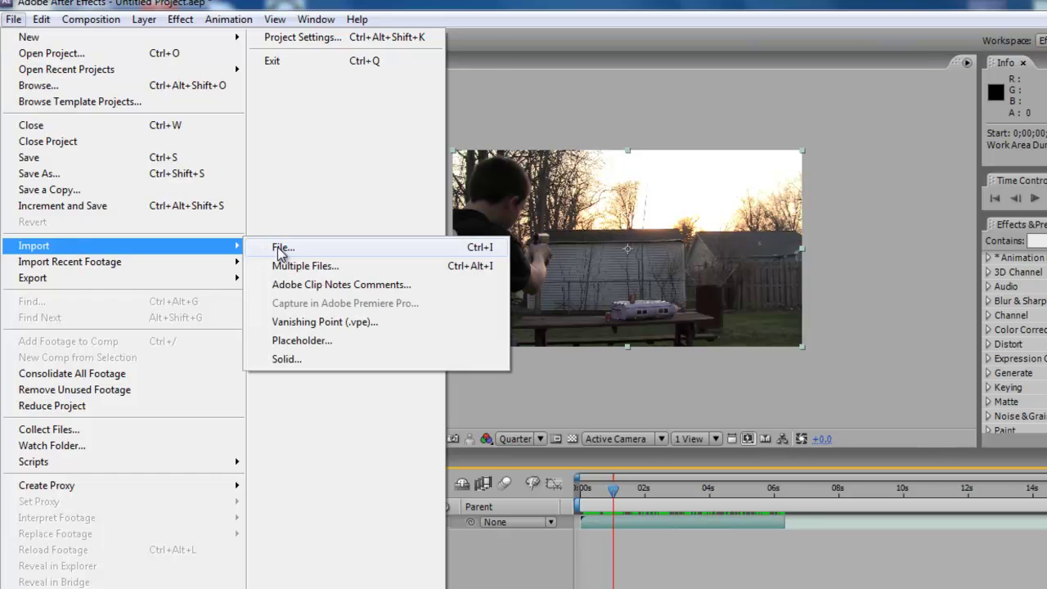
click(266, 255)
drag(464, 129, 457, 294)
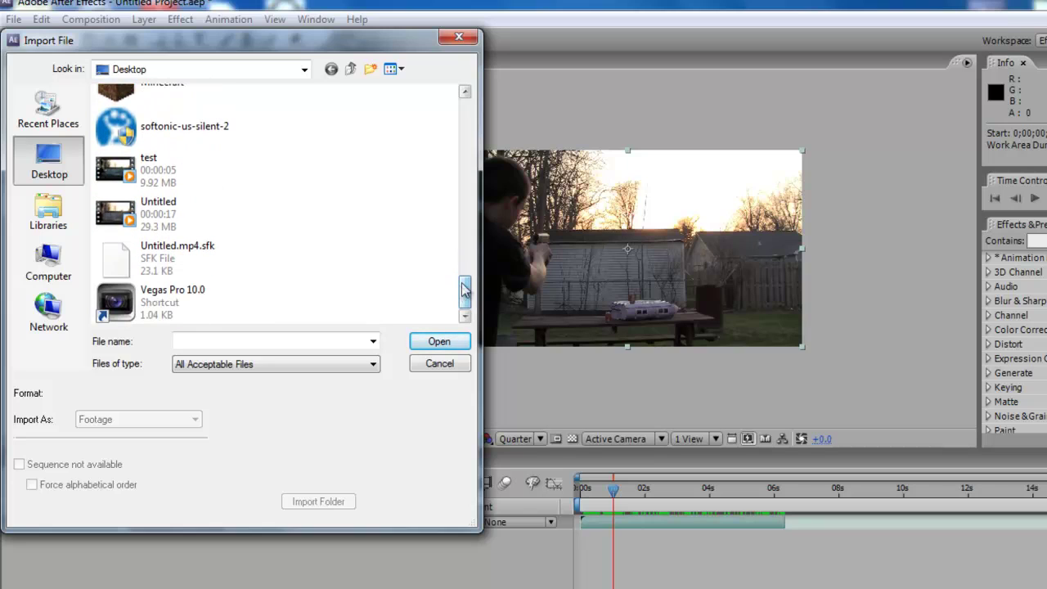
click(465, 92)
drag(467, 264, 463, 294)
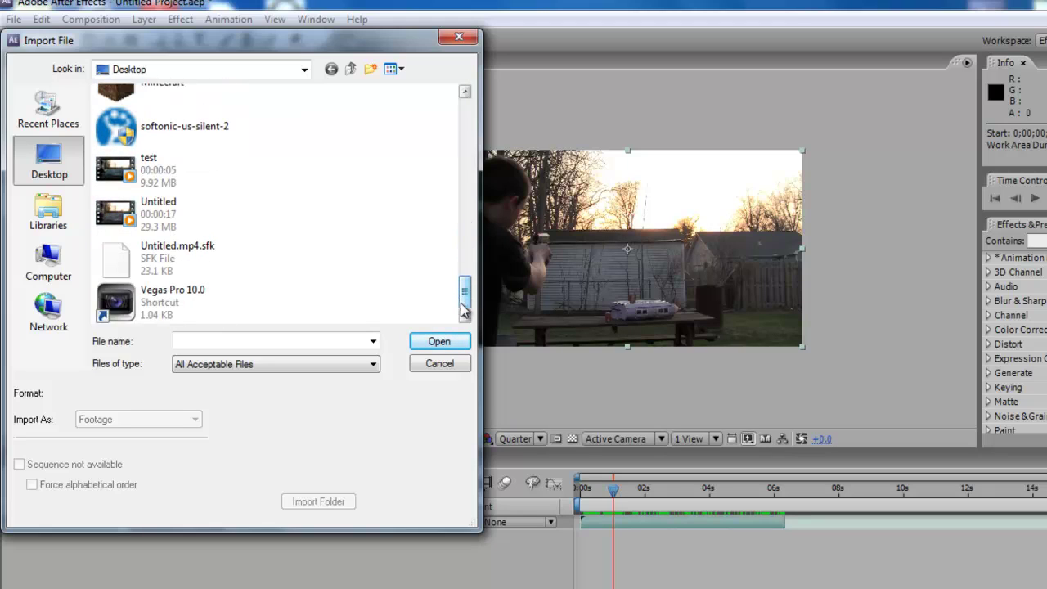
click(49, 211)
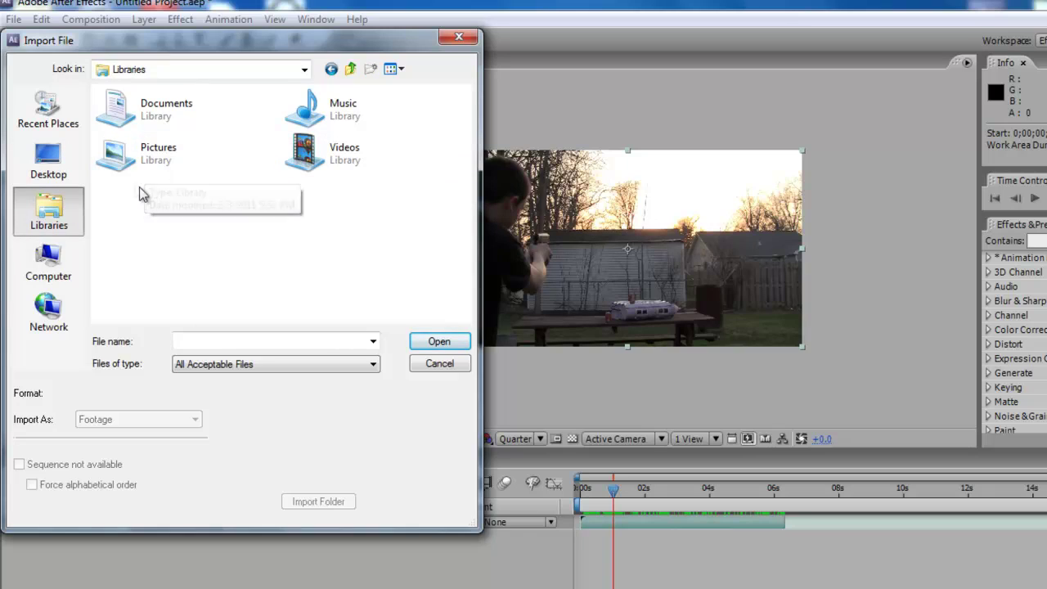
click(63, 181)
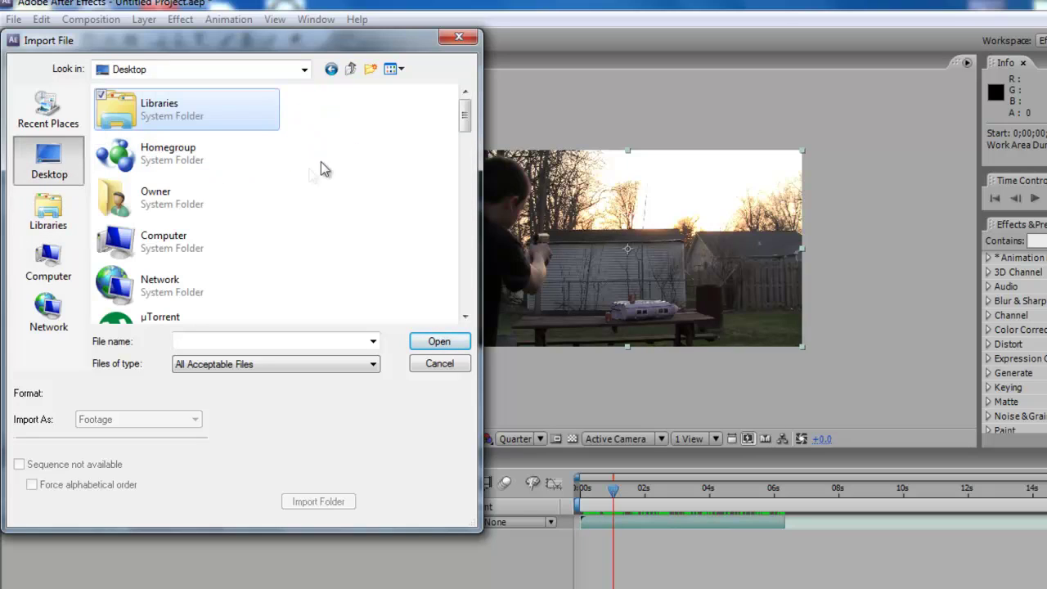
drag(463, 114, 444, 227)
scroll(369, 122, up, 1)
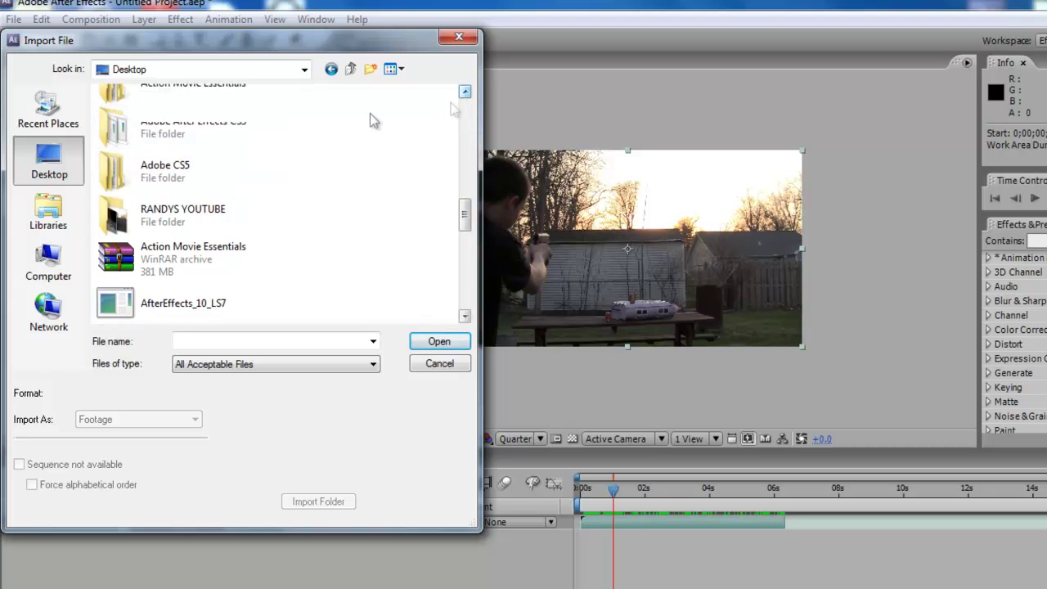
scroll(455, 110, up, 1)
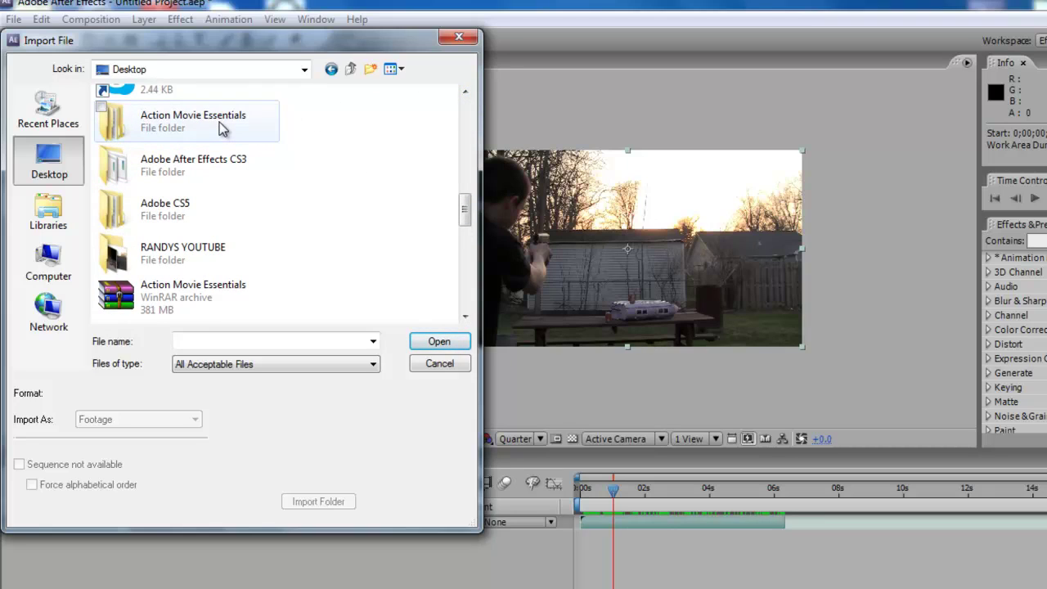
- Open the Action essentials 2 folder inside the Action Movie Essentials folder
click(219, 138)
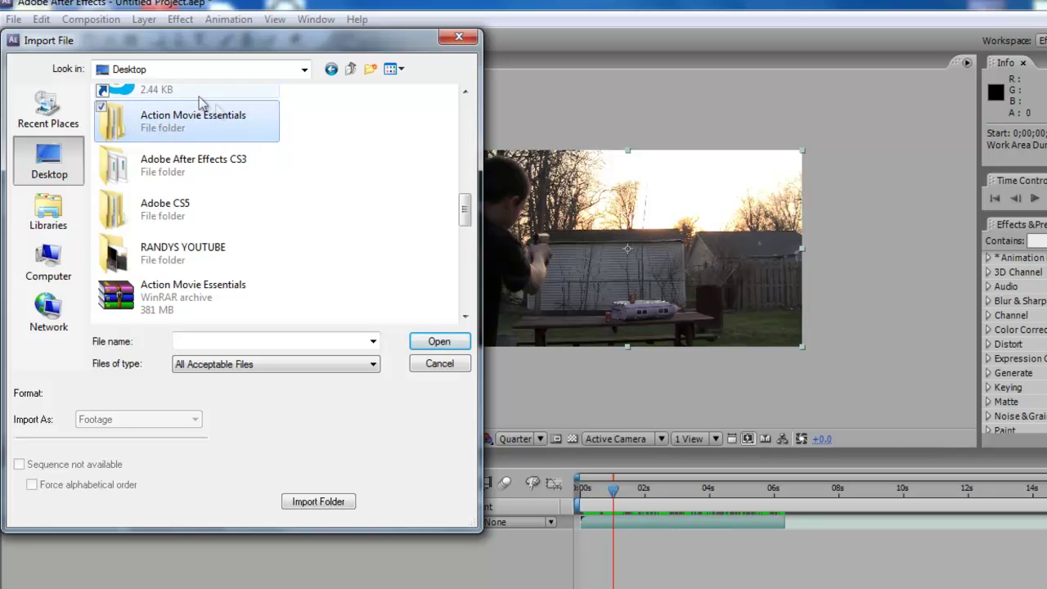
click(193, 134)
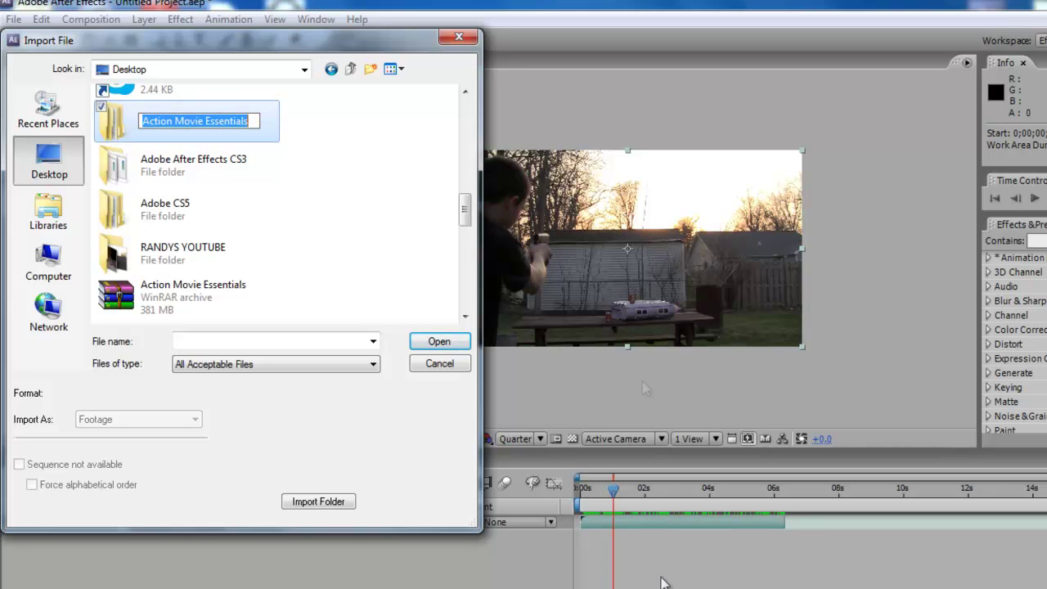
click(121, 174)
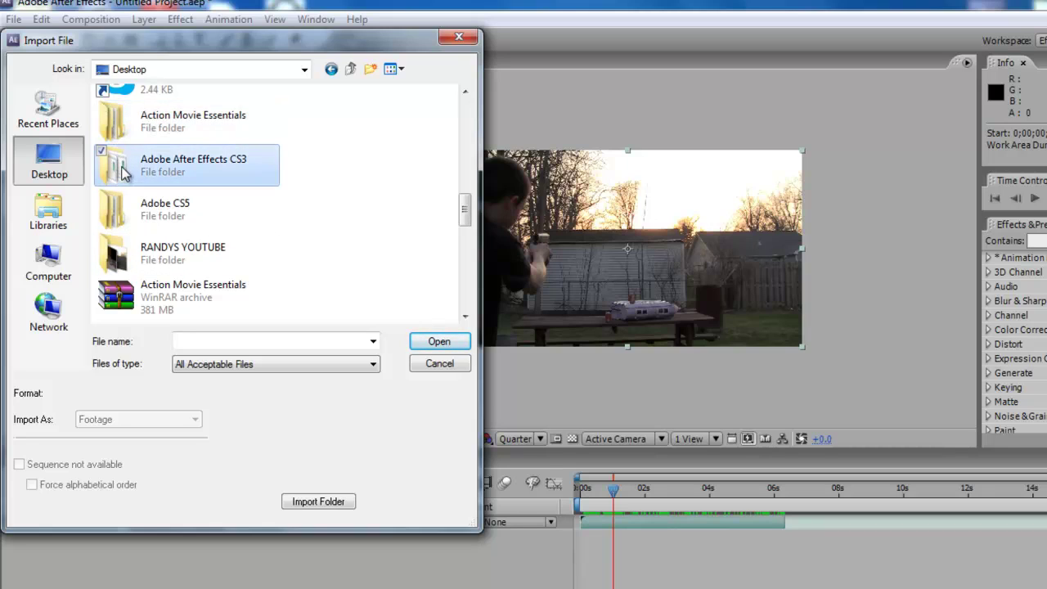
double_click(119, 123)
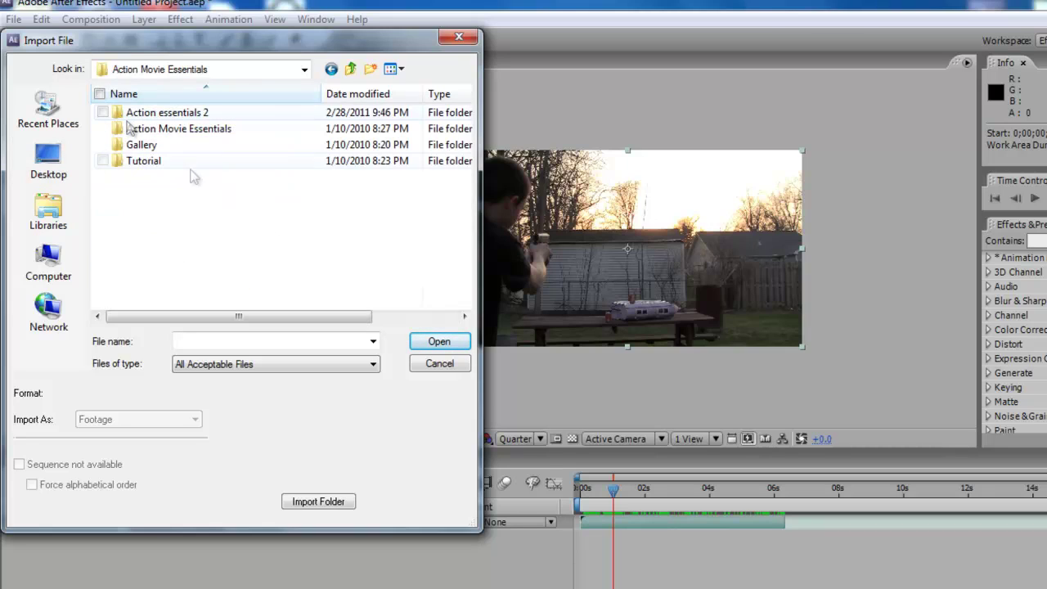
double_click(173, 116)
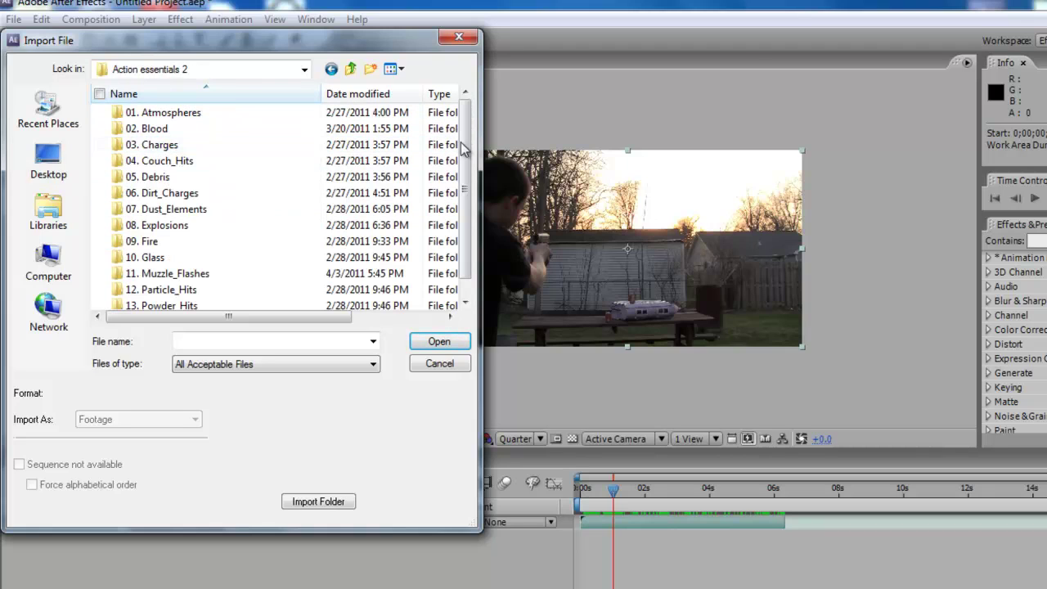
- Import Muzzle_Flash_Straight_05 from the 11. Muzzle_Flashes folder as footage and place it above Untitled.mp4 in the timeline
scroll(462, 147, down, 1)
double_click(205, 256)
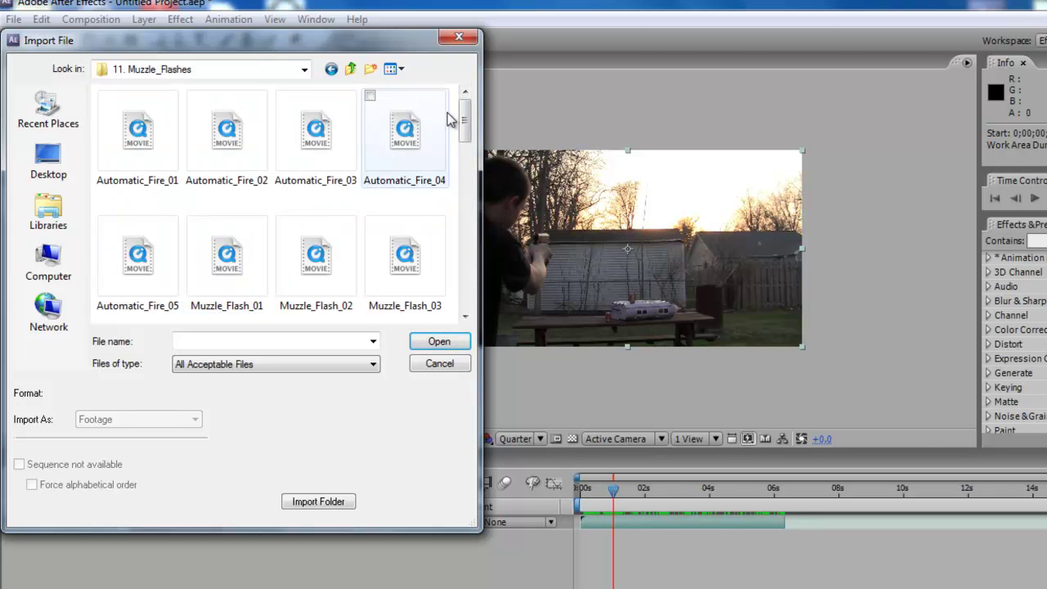
drag(464, 119, 451, 260)
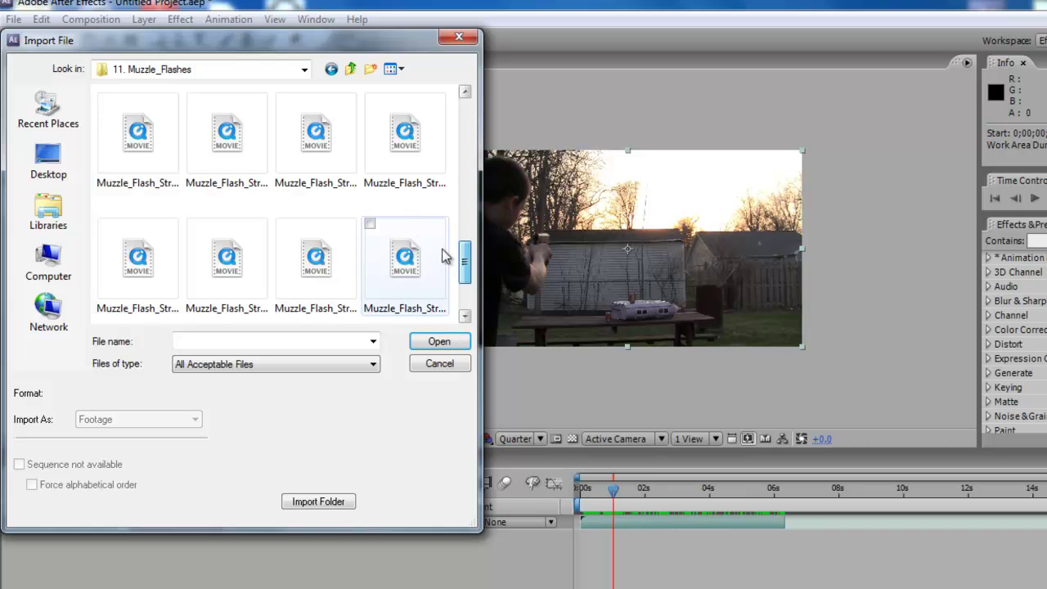
click(139, 139)
click(385, 151)
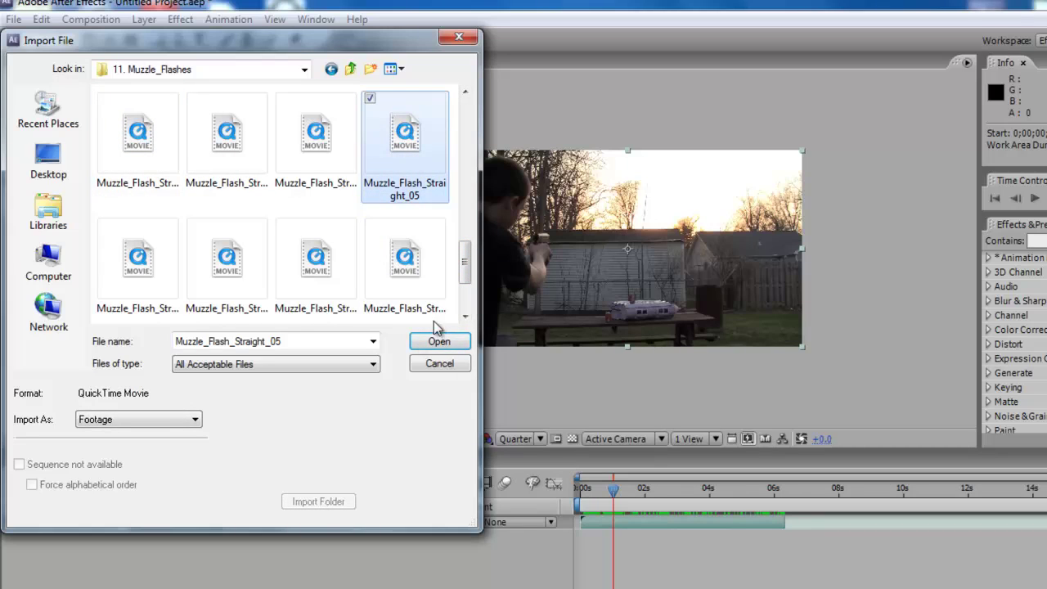
click(420, 346)
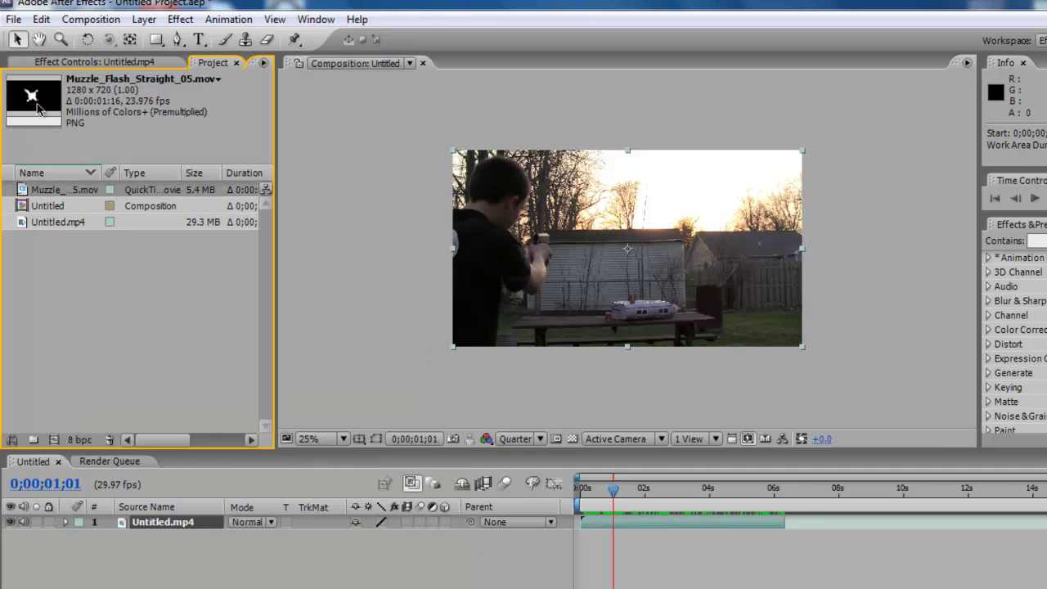
drag(46, 196, 177, 538)
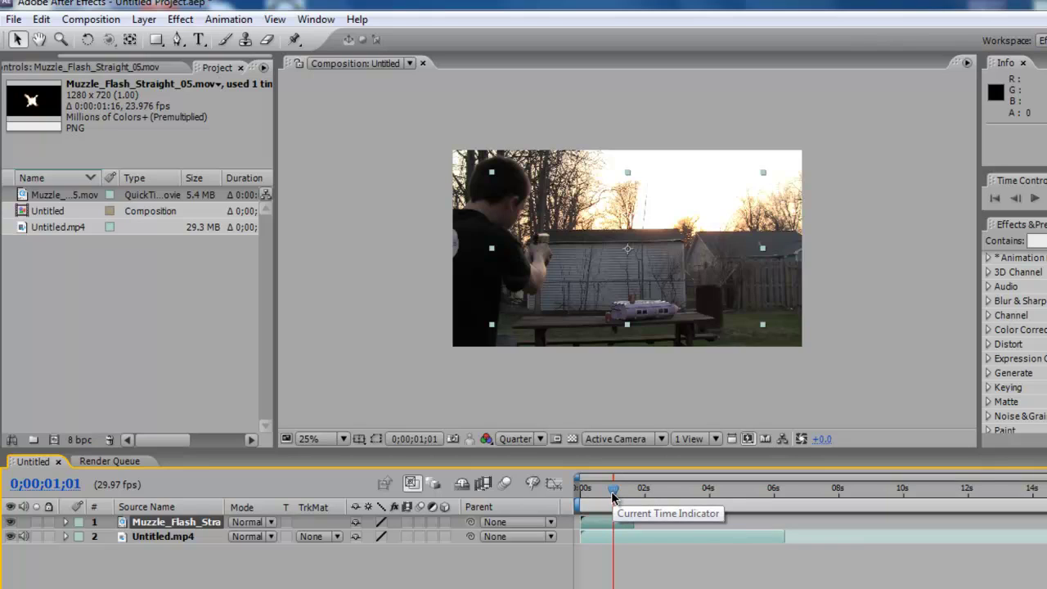
- Step through the footage between 0;00;00;24 and 0;00;02;02 to examine the frames where the gun recoils
drag(613, 497, 638, 494)
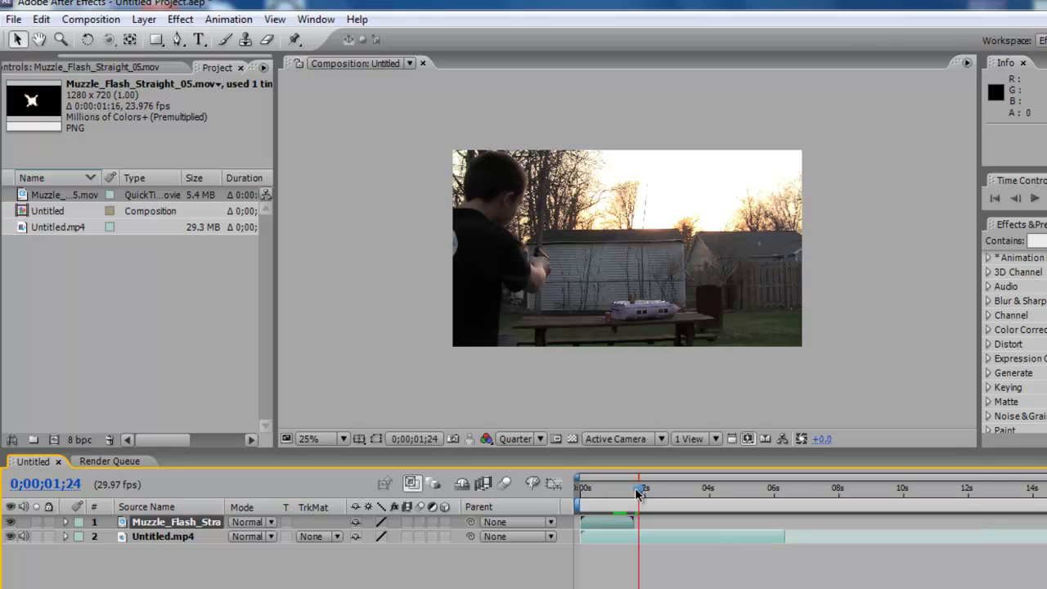
drag(638, 494, 639, 494)
drag(639, 494, 637, 494)
drag(637, 494, 639, 494)
key(Page_Down)
key(Page_Down)
key(Page_Down)
key(Page_Down)
key(Page_Down)
key(Page_Down)
key(Page_Down)
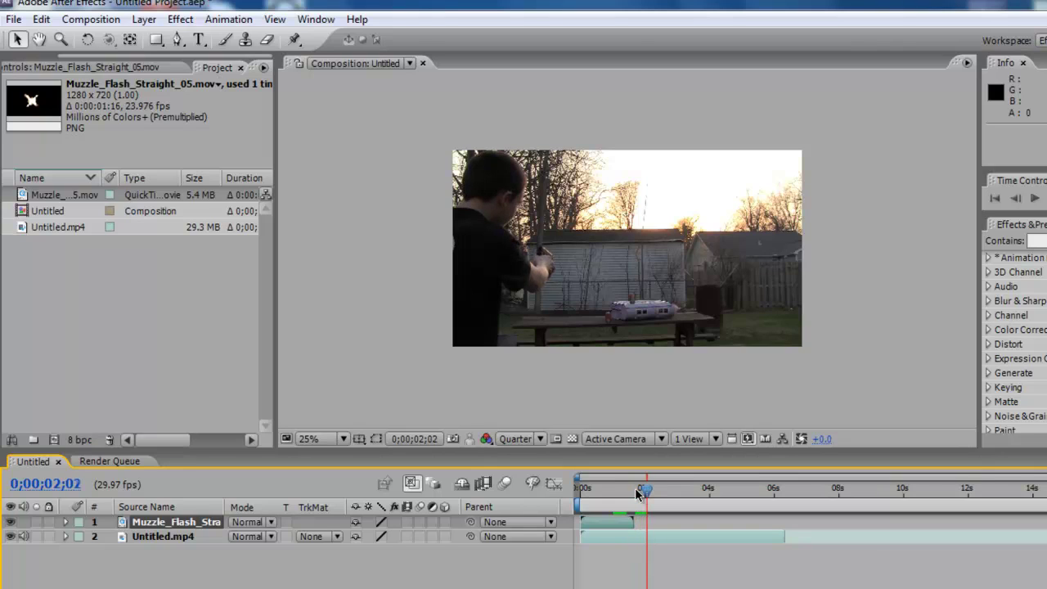
key(Page_Up)
key(Page_Up)
key(Page_Up)
key(Page_Up)
key(Page_Up)
key(Page_Up)
key(Page_Up)
key(Page_Up)
key(Page_Up)
key(Page_Up)
key(Page_Up)
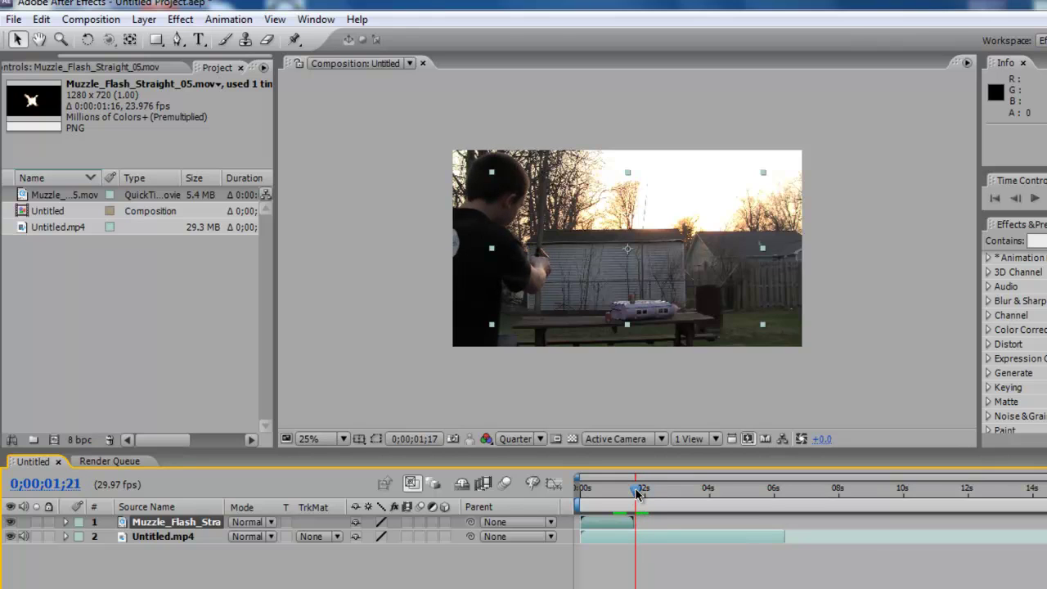
key(Page_Up)
key(Page_Up)
key(Page_Up)
key(Page_Up)
key(Page_Up)
key(Page_Up)
key(Page_Up)
key(Page_Up)
key(Page_Up)
key(Page_Up)
key(Page_Up)
key(Page_Up)
key(Page_Up)
key(Page_Up)
key(Page_Up)
key(Page_Up)
key(Page_Up)
key(Page_Up)
key(Page_Up)
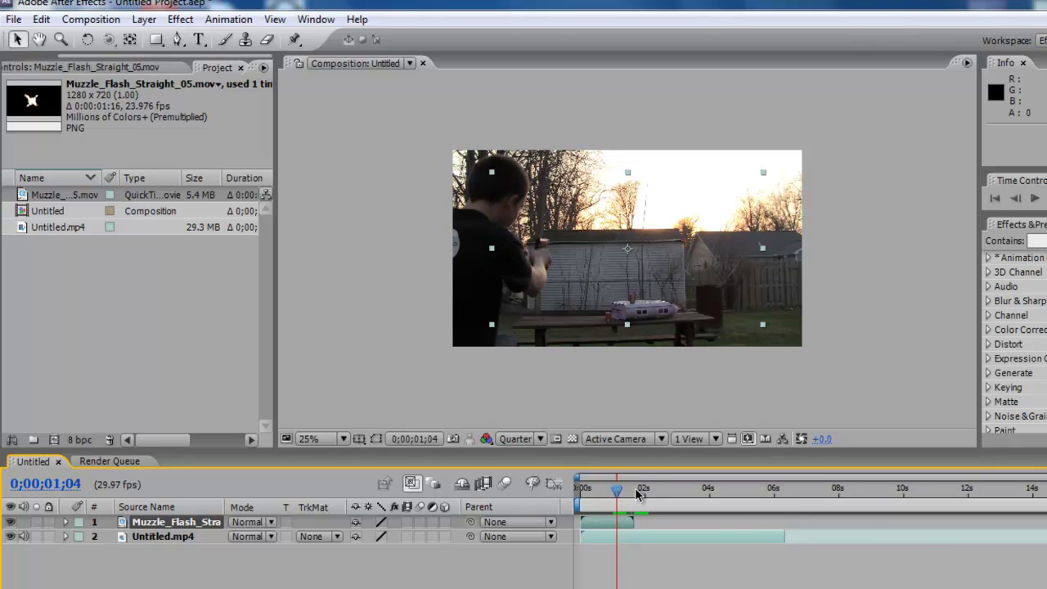
key(Page_Up)
key(Page_Up)
key(Page_Up)
key(Page_Up)
key(Page_Up)
key(Page_Up)
key(Page_Up)
key(Page_Up)
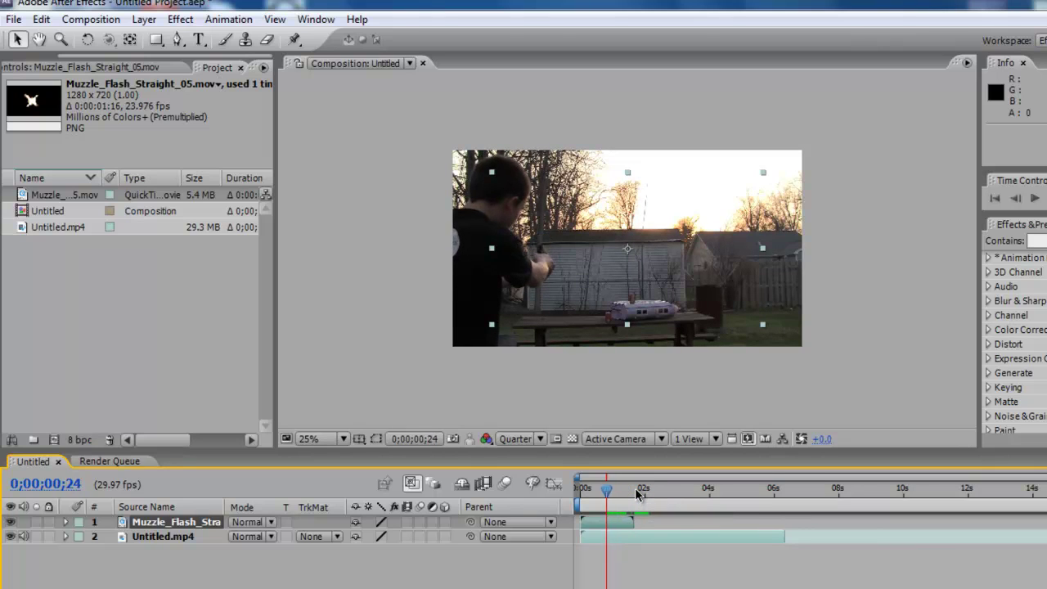
- Start the muzzle flash layer at 0;00;00;28 and position the flash over the gun in the shooter's hands
key(Page_Down)
key(Page_Down)
key(Page_Down)
key(Page_Down)
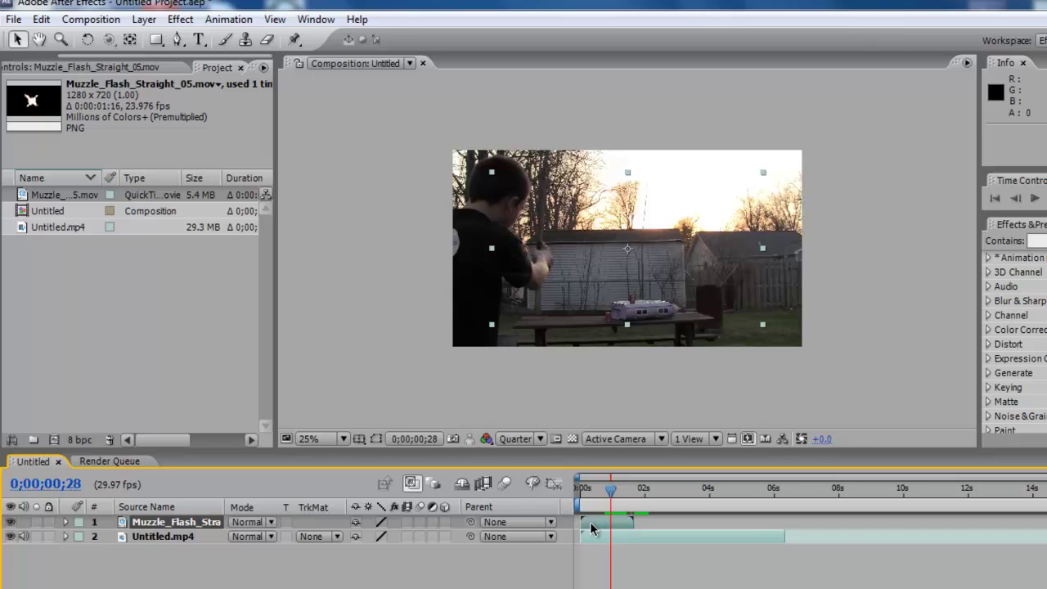
drag(593, 529, 620, 530)
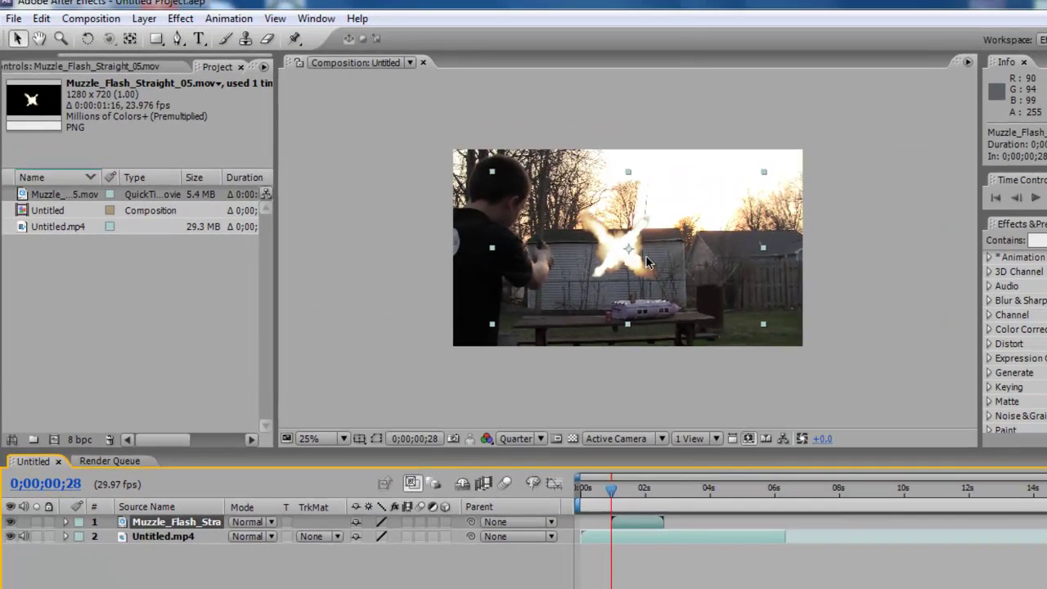
drag(639, 260, 574, 260)
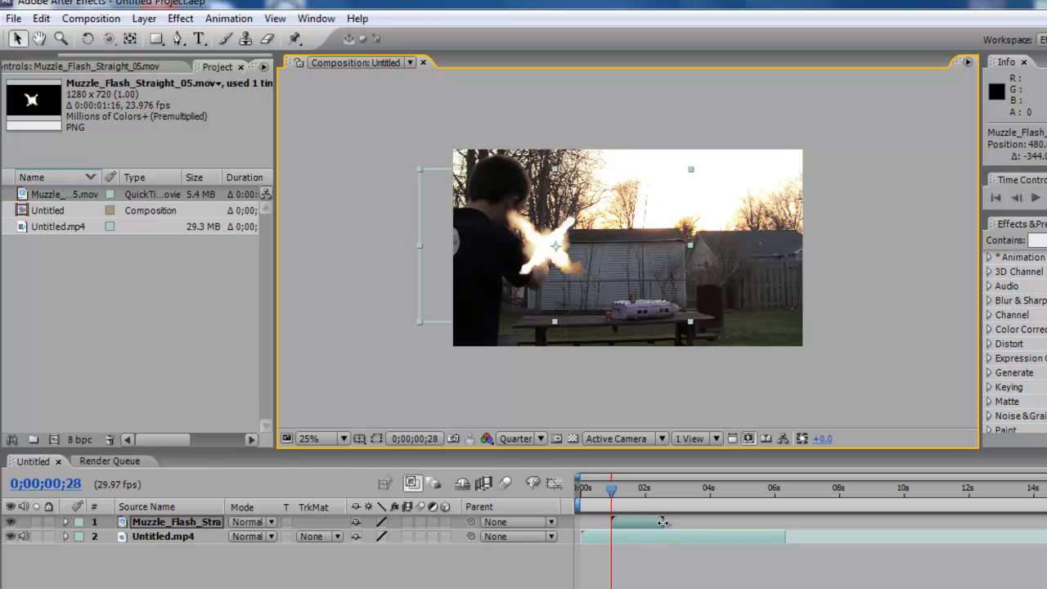
- Trim the end of the muzzle flash layer to just past the two-second mark
click(662, 521)
mouse_move(662, 522)
mouse_down()
mouse_move(630, 522)
mouse_move(648, 522)
mouse_up()
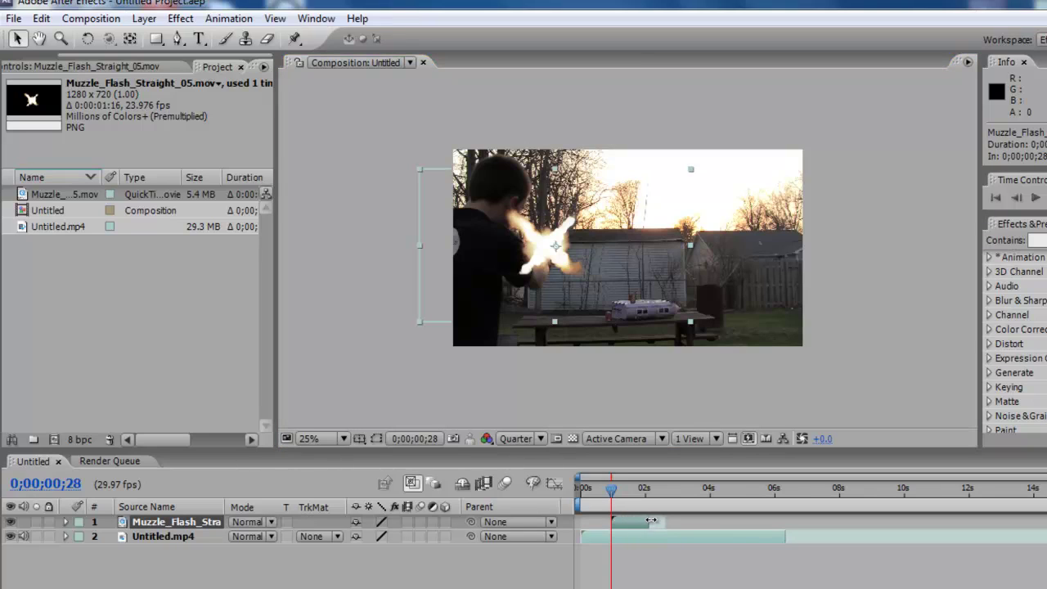
click(663, 521)
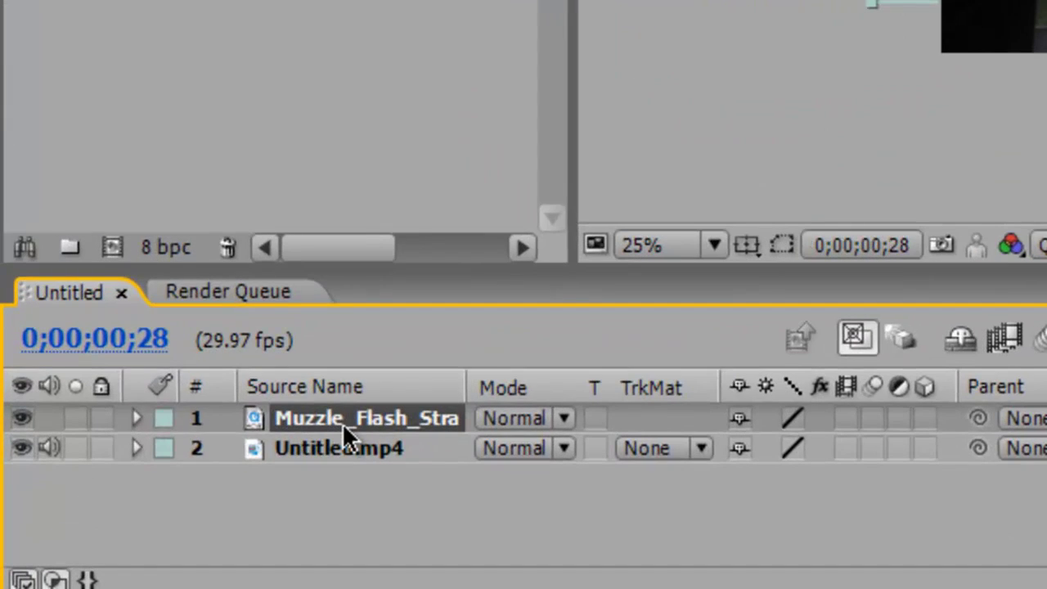
- Reveal the Opacity property of the muzzle flash layer and adjust its value
key(t)
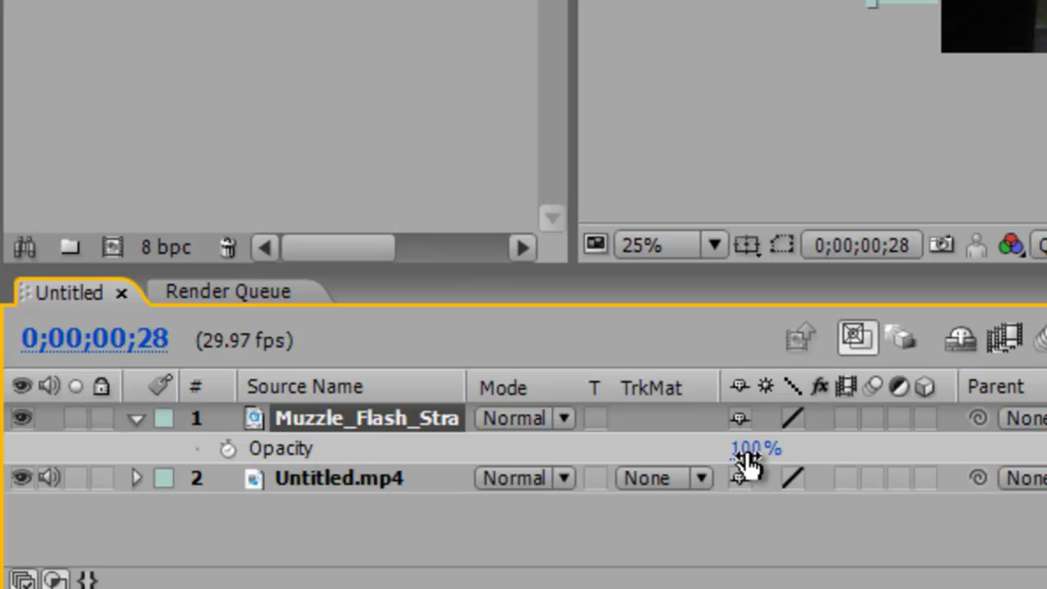
drag(752, 463, 435, 449)
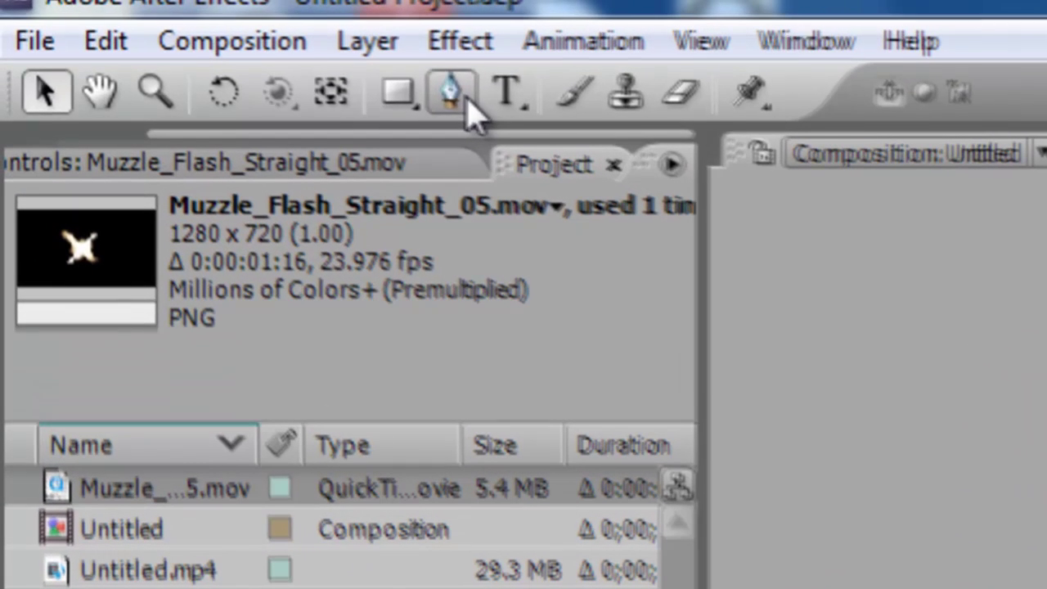
- Draw a closed Pen mask on the muzzle flash layer around the shooter's gun, hands and arm
click(174, 36)
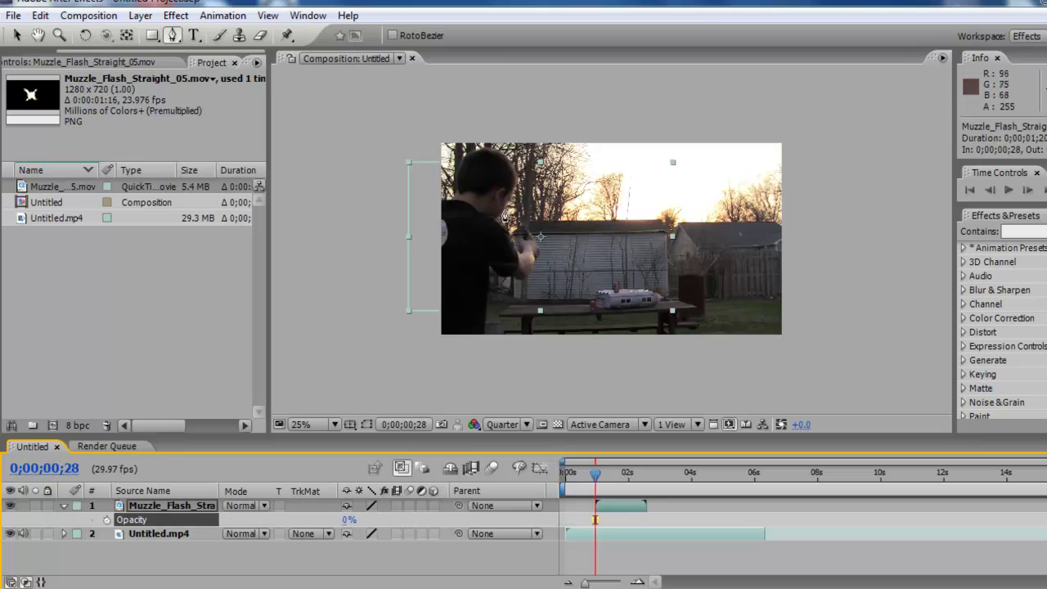
key(period)
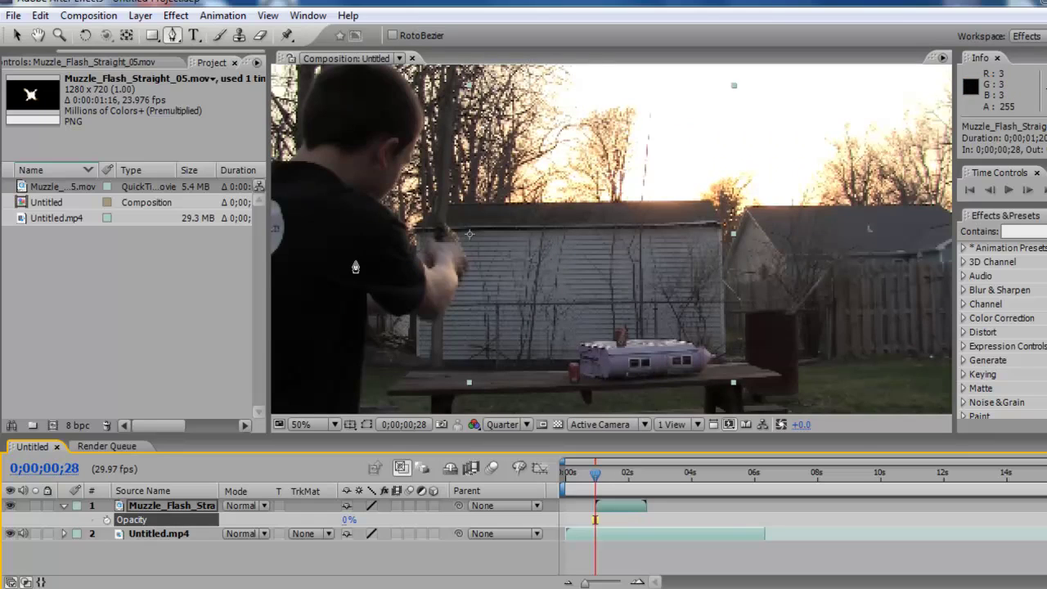
click(405, 225)
click(412, 246)
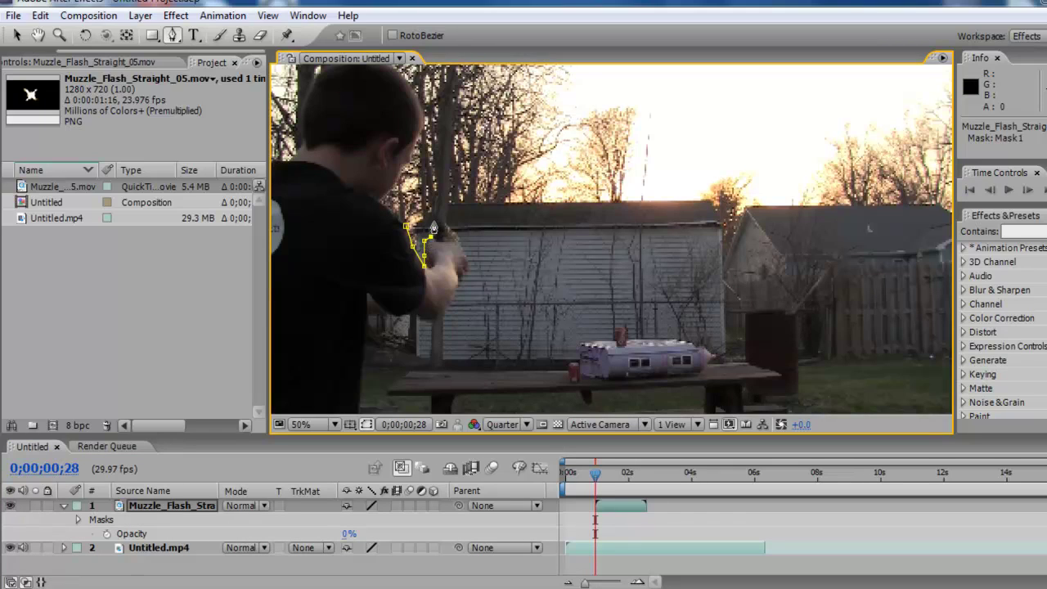
drag(444, 226, 458, 249)
click(472, 260)
click(451, 312)
click(436, 325)
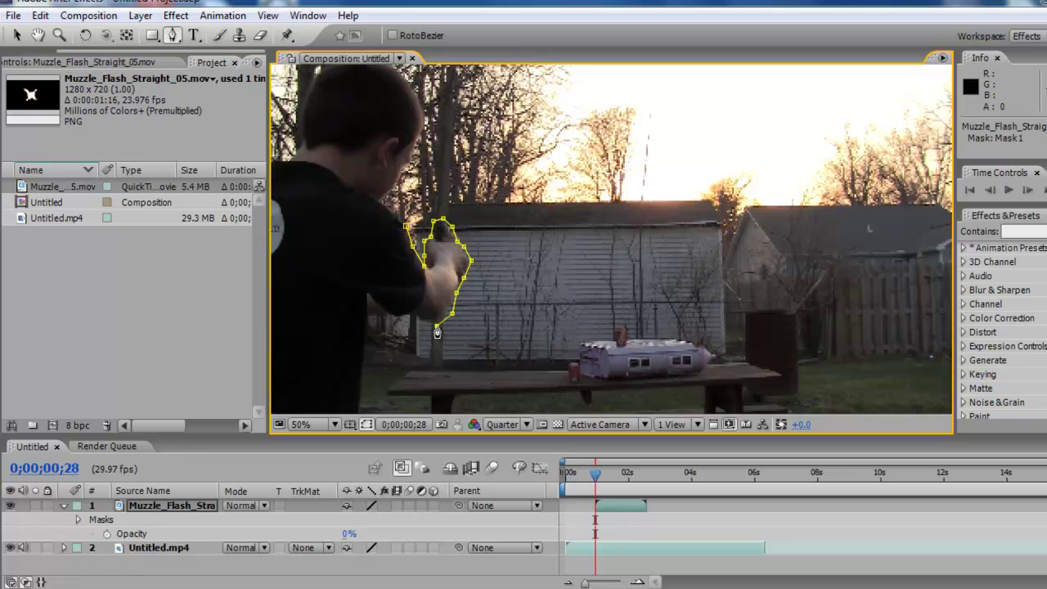
click(413, 316)
click(400, 321)
click(358, 289)
click(346, 226)
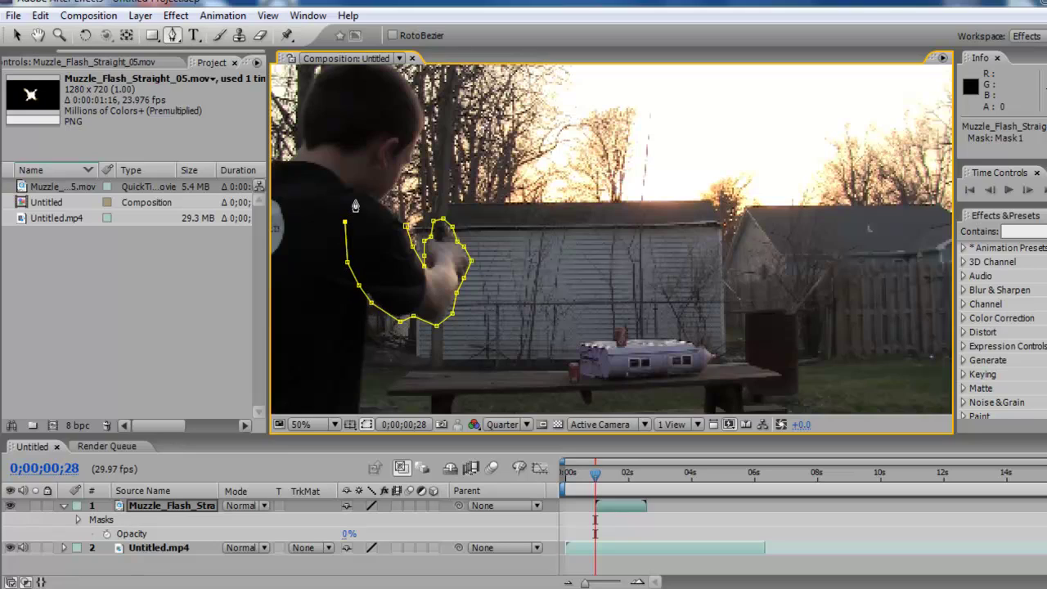
click(365, 197)
click(380, 206)
click(395, 217)
click(406, 227)
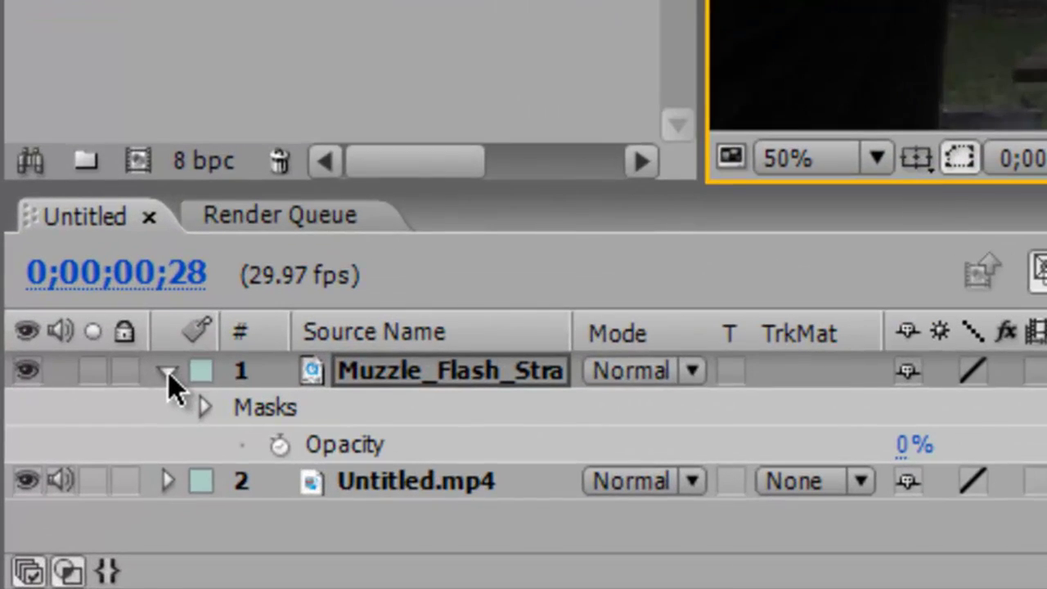
- Expand the muzzle flash layer's Transform properties and set its Opacity to 100%
click(167, 375)
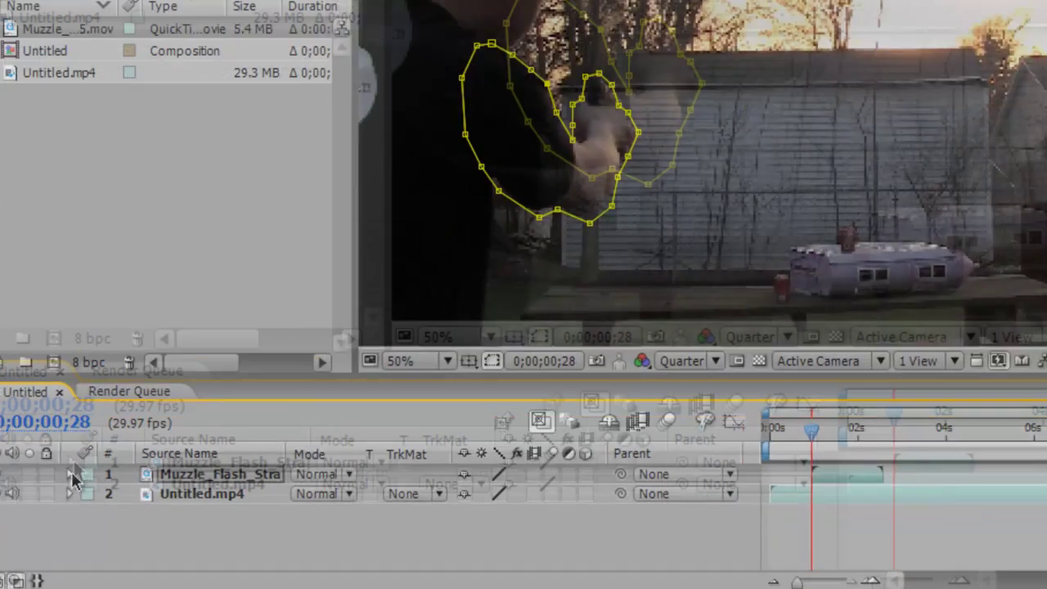
click(65, 503)
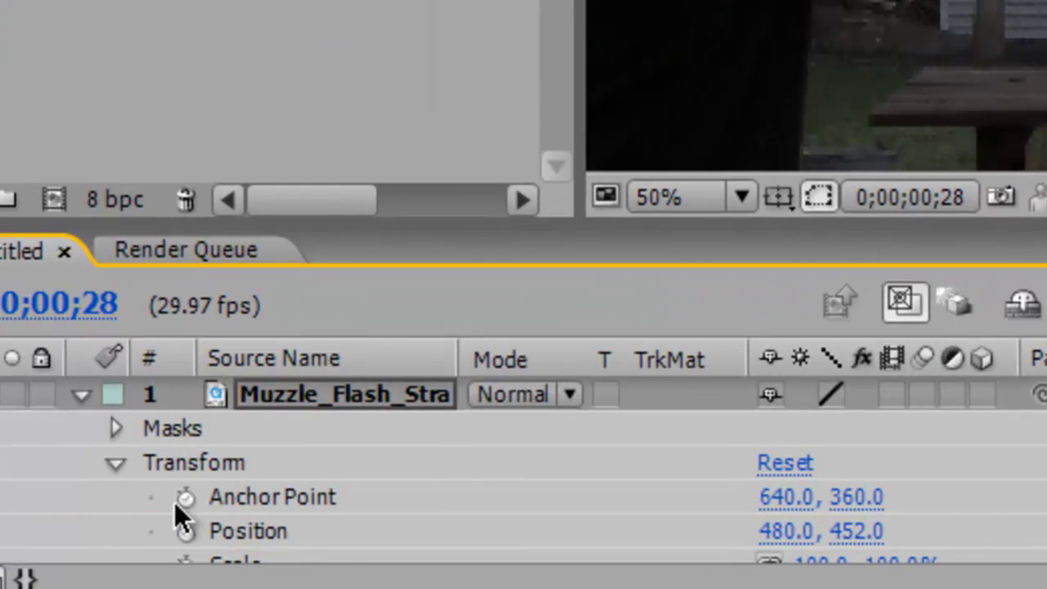
scroll(523, 470, down, 4)
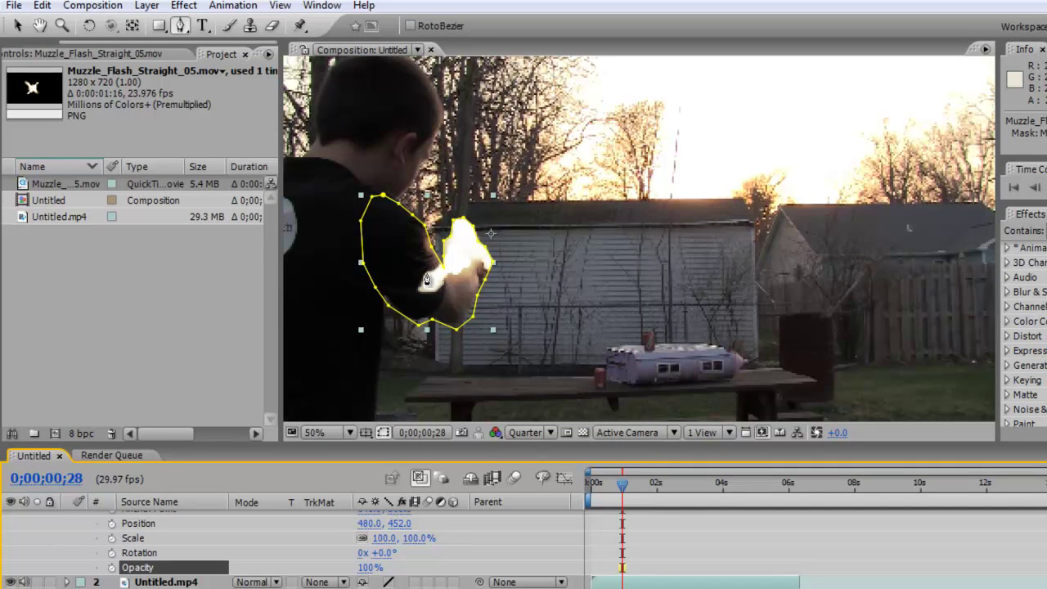
- Set the mode of Mask 1 on the muzzle flash layer to Subtract
scroll(294, 548, up, 3)
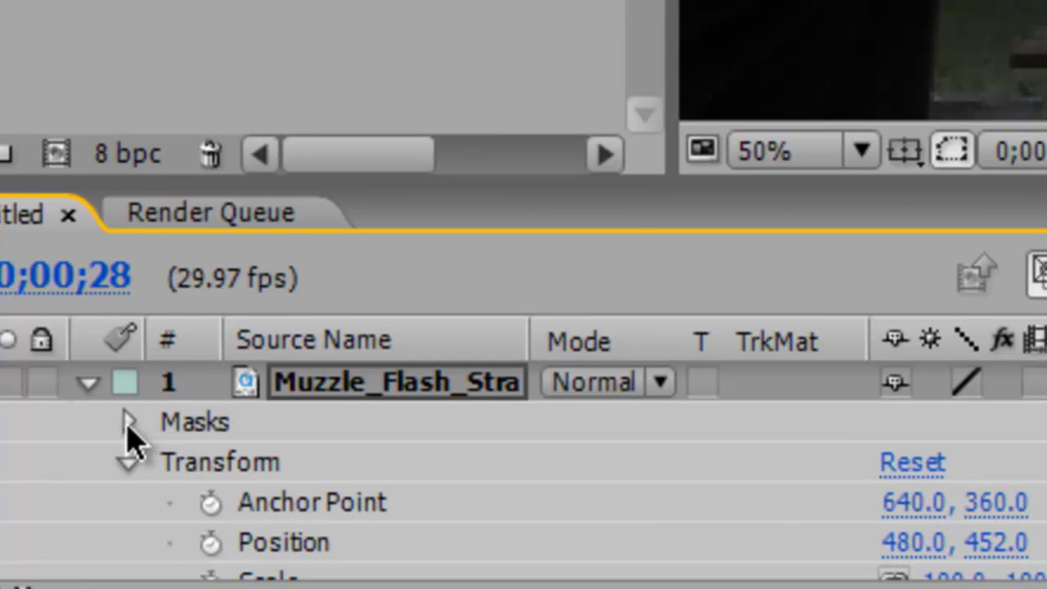
click(128, 424)
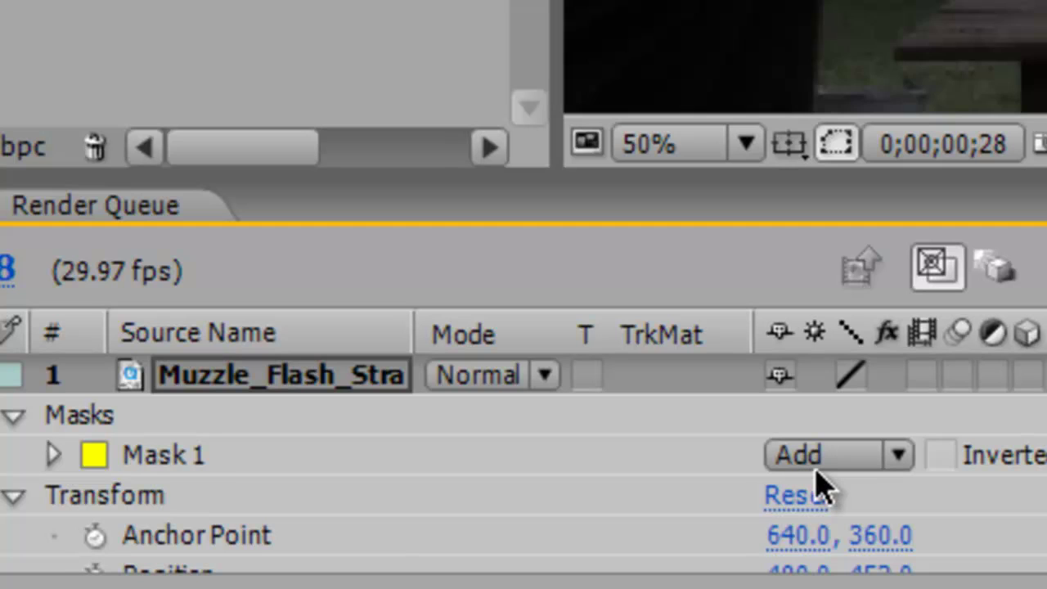
click(898, 461)
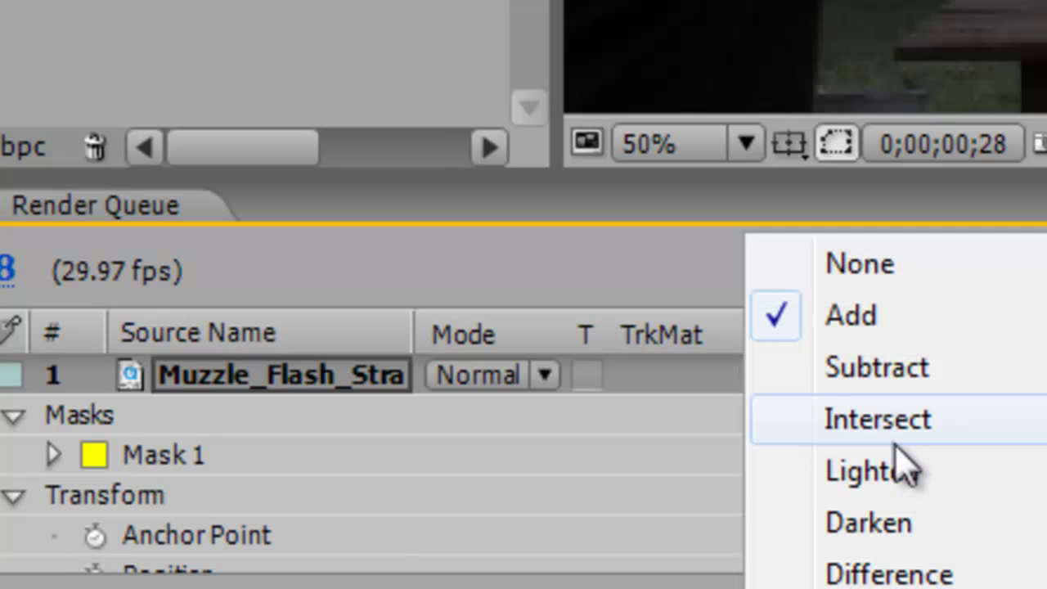
click(891, 381)
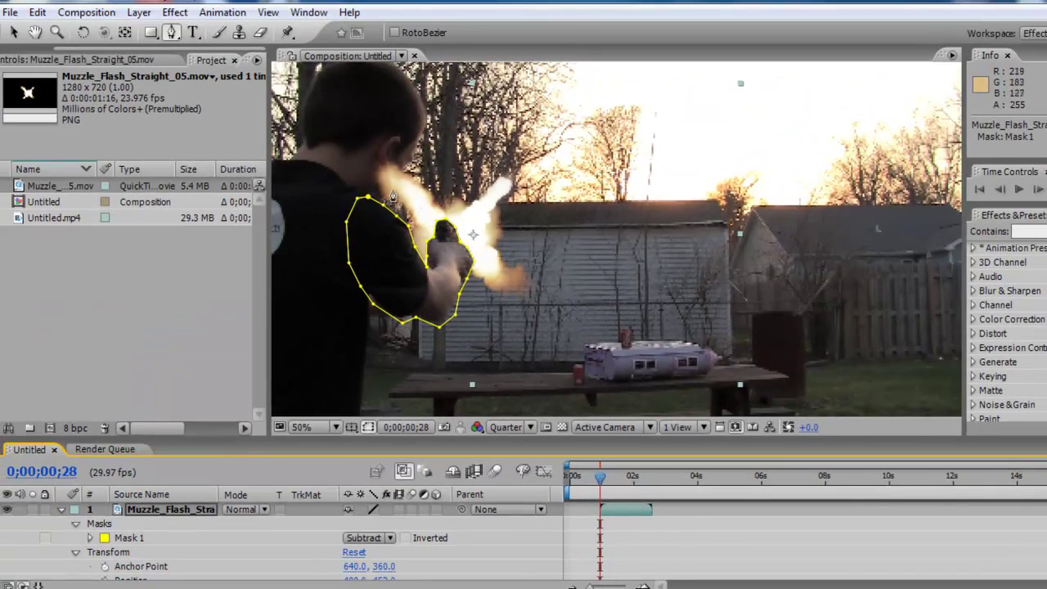
key(ctrl+5)
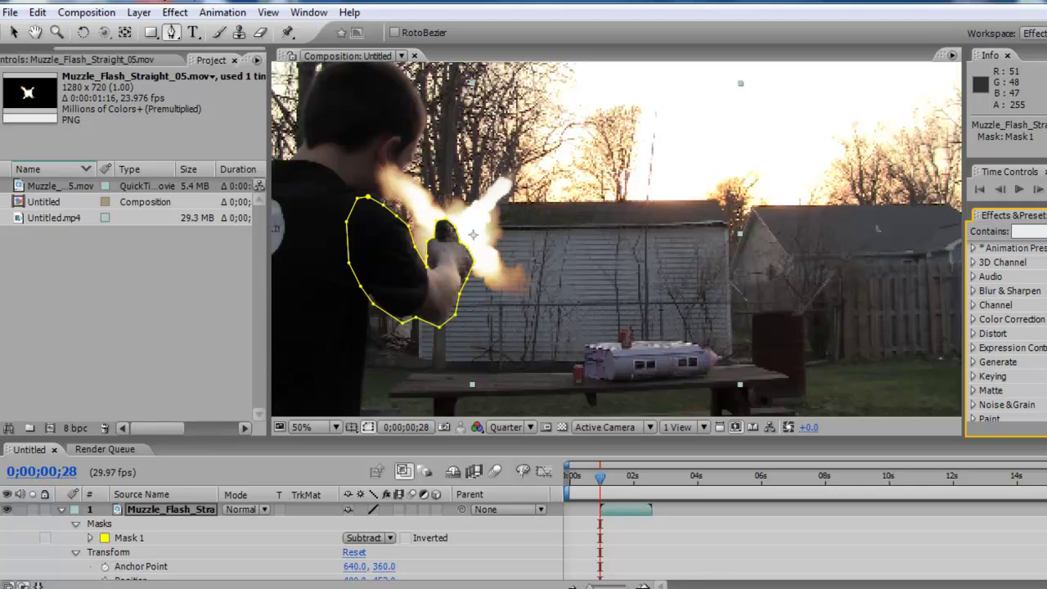
- Expand Mask 1 and set its Mask Feather to 12 pixels in both directions
scroll(1006, 327, down, 3)
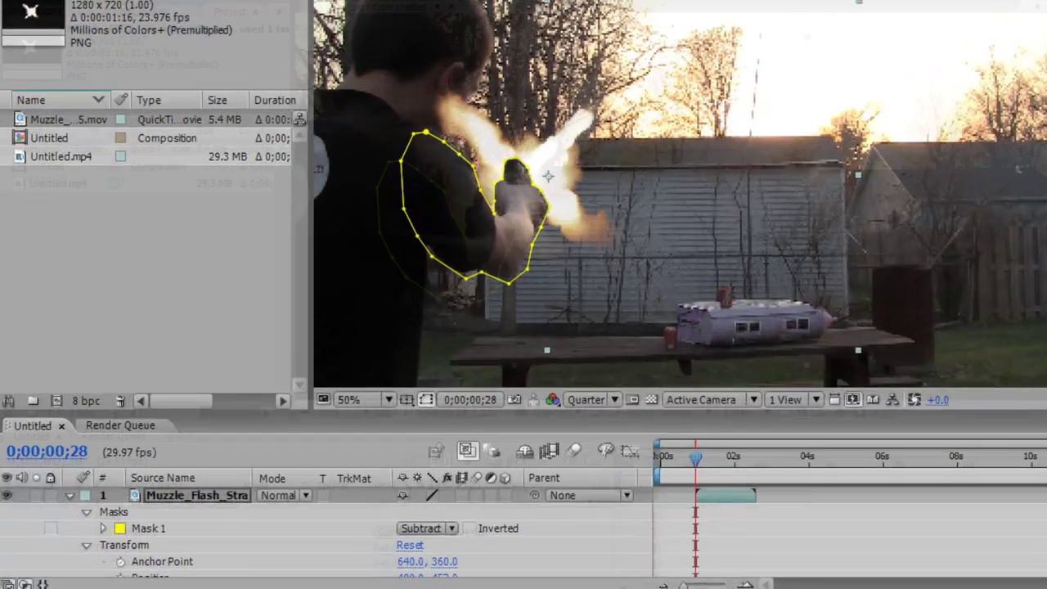
scroll(523, 482, up, 2)
scroll(523, 482, down, 4)
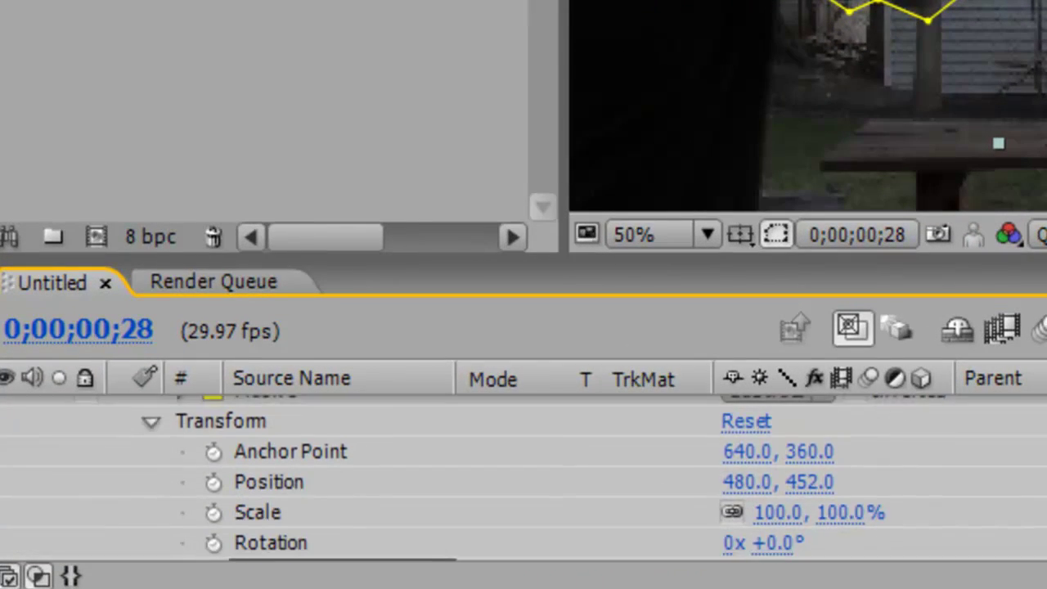
click(343, 529)
scroll(523, 478, up, 3)
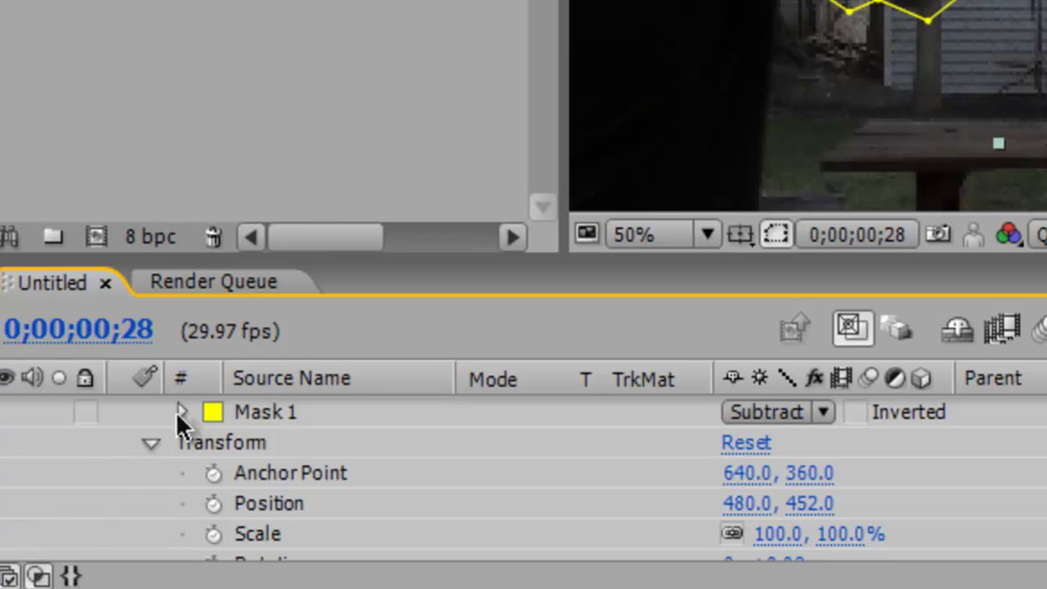
click(178, 413)
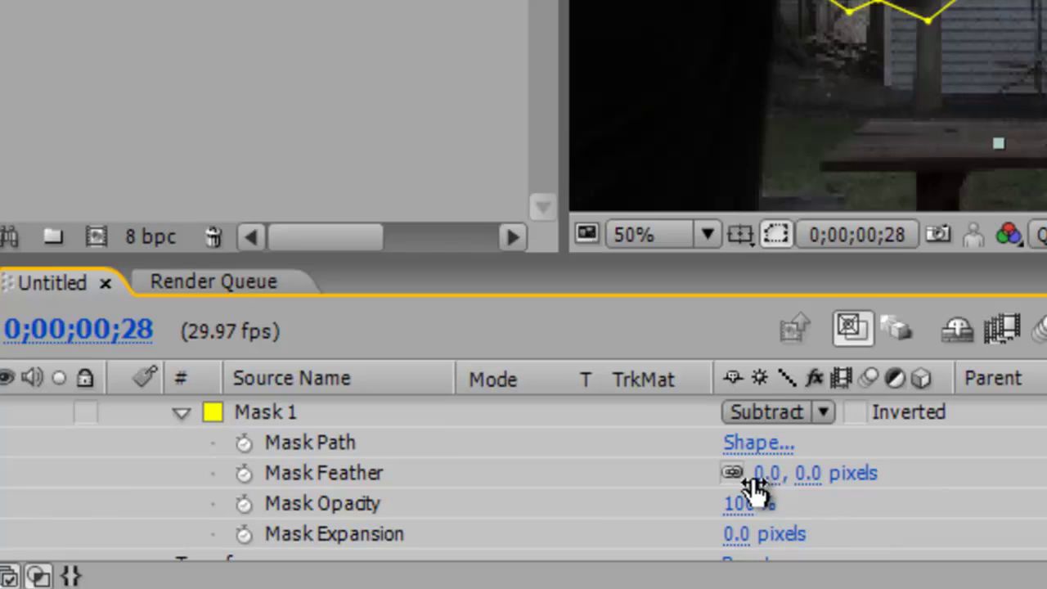
mouse_move(762, 472)
mouse_down()
mouse_move(794, 473)
mouse_move(743, 473)
mouse_up()
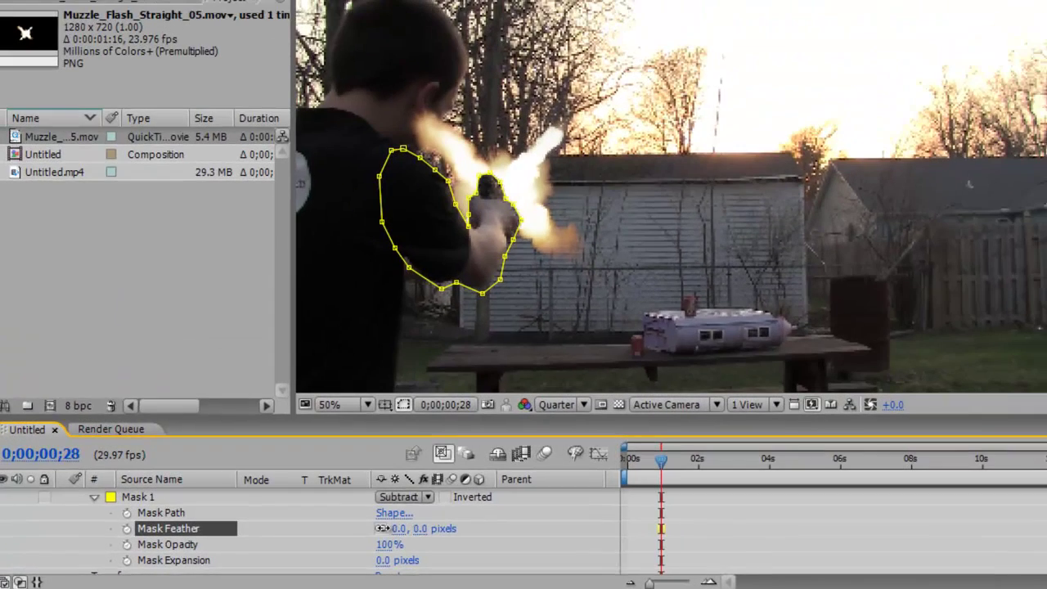
drag(500, 510, 505, 510)
drag(387, 528, 386, 528)
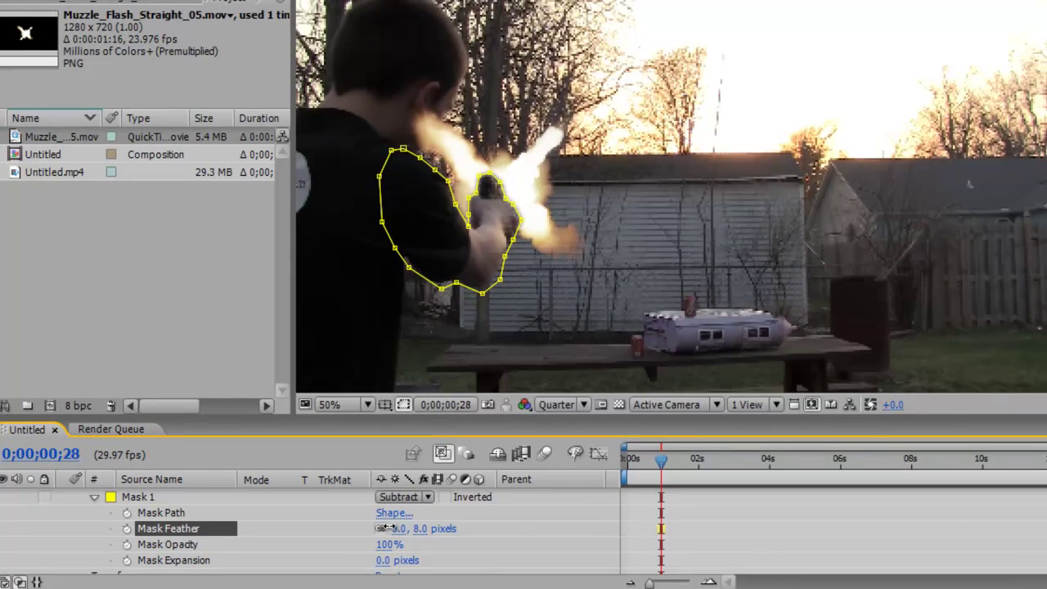
drag(386, 528, 391, 526)
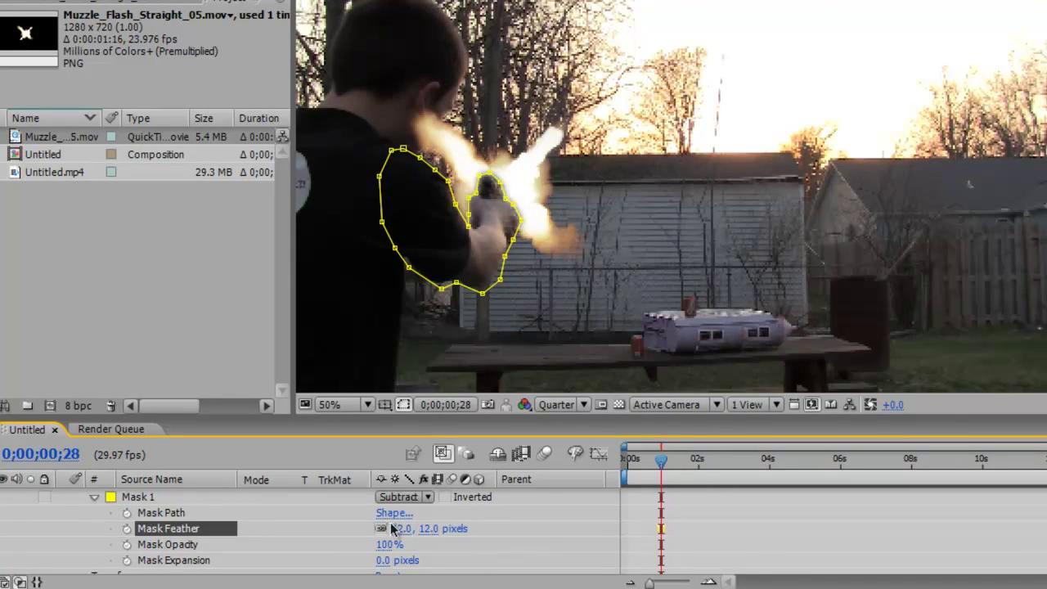
drag(391, 528, 390, 528)
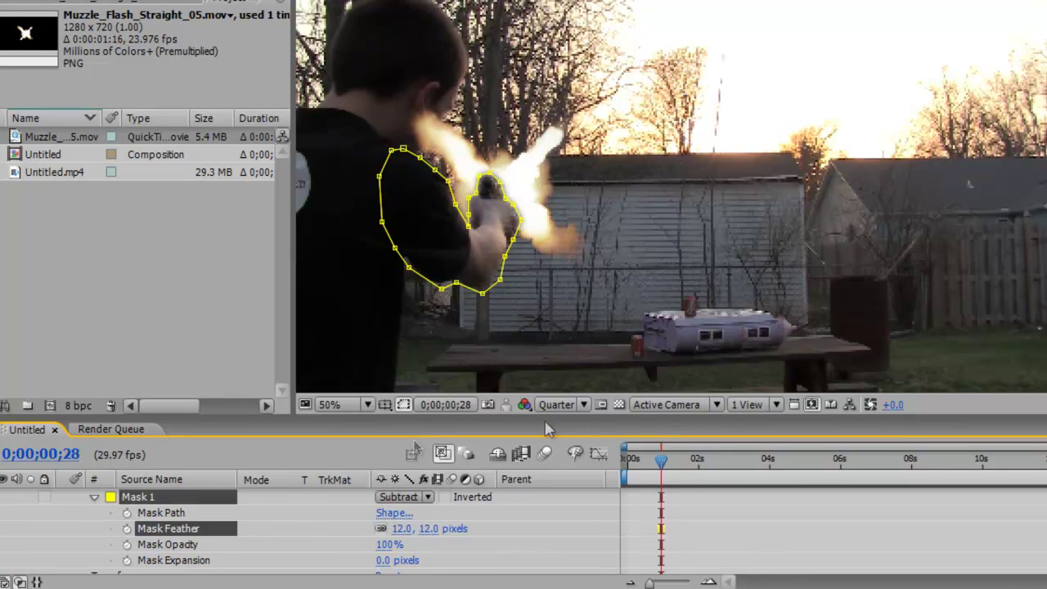
- Collapse the mask and transform properties of the muzzle flash layer
click(95, 498)
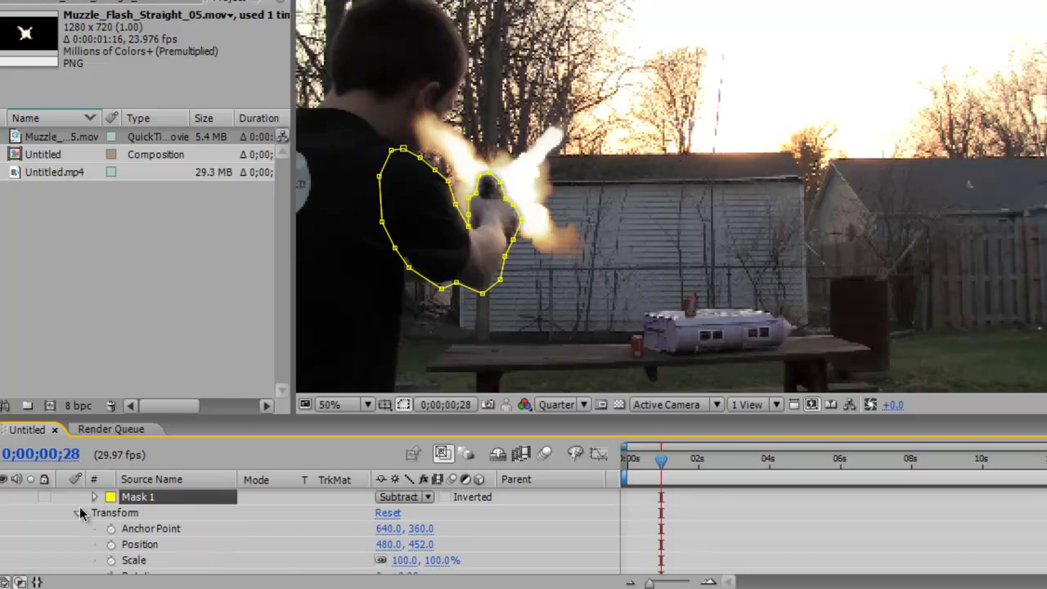
click(79, 508)
click(62, 497)
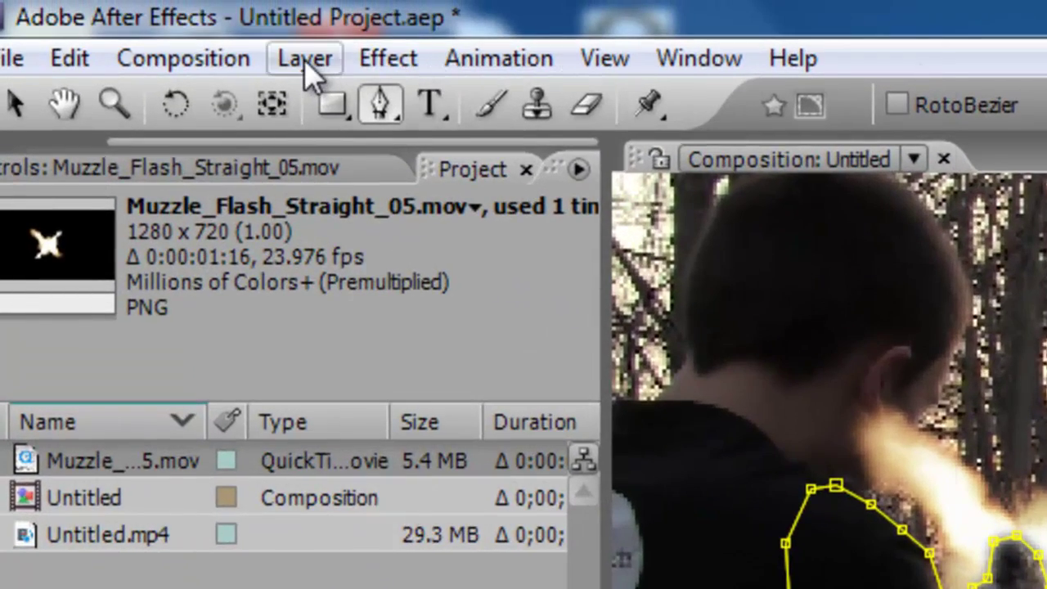
- Create a new 1648 x 928 pixel solid layer in yellow, colour FFCC00
click(311, 70)
mouse_move(417, 70)
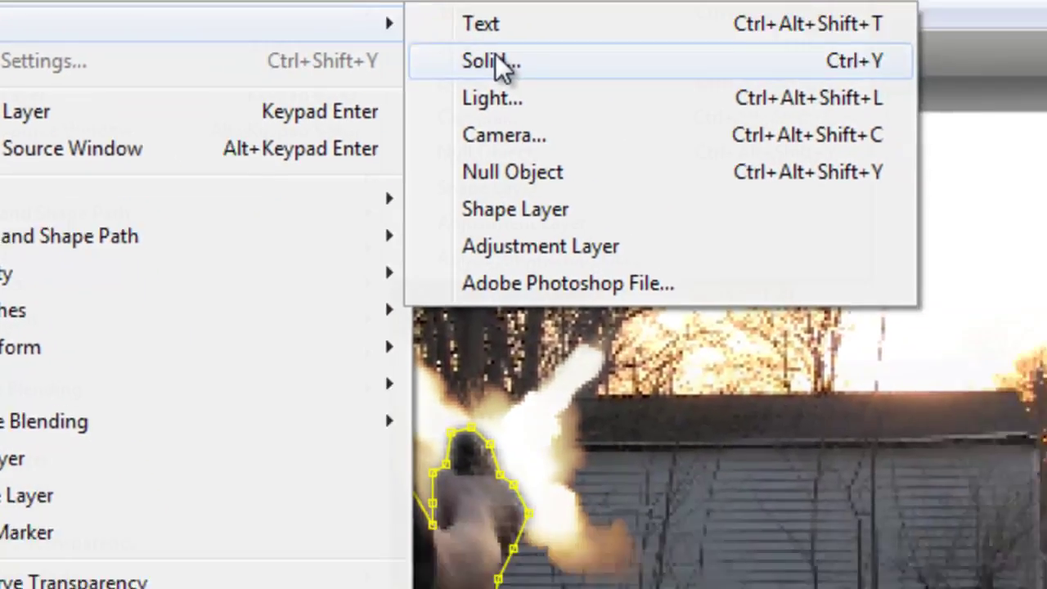
click(515, 71)
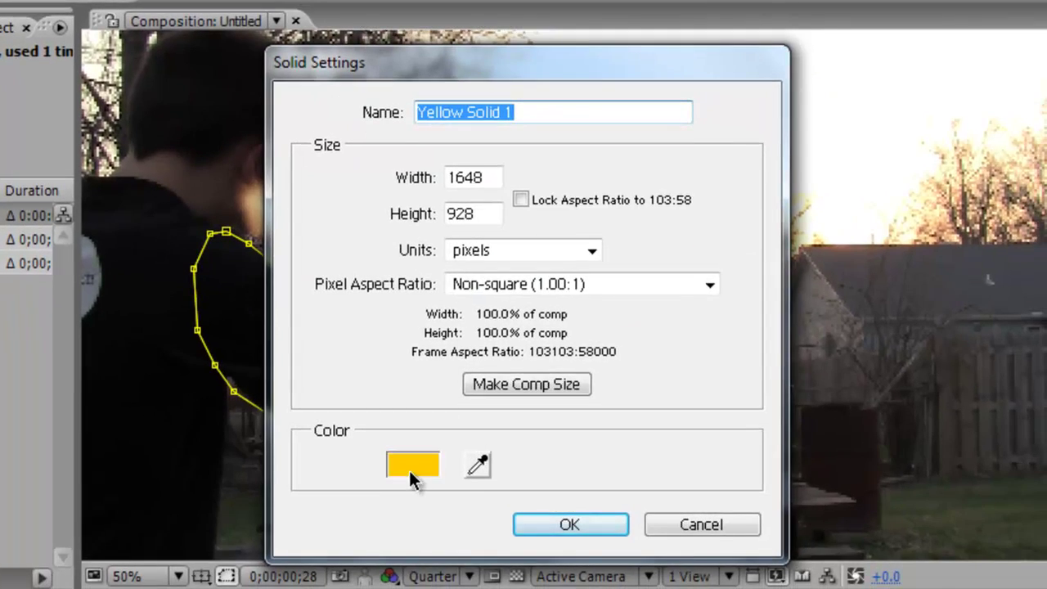
click(411, 475)
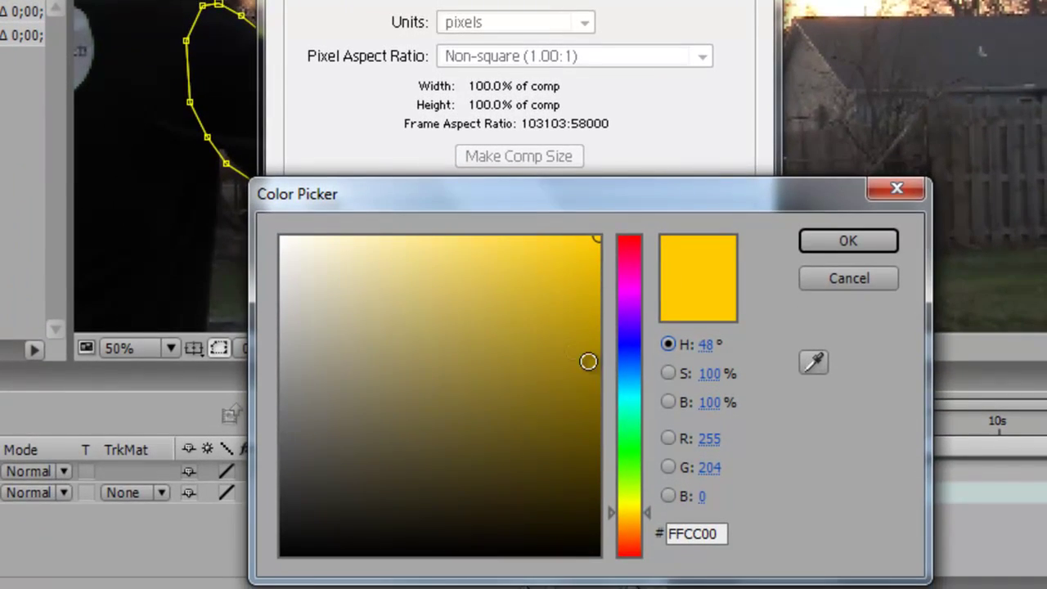
click(848, 240)
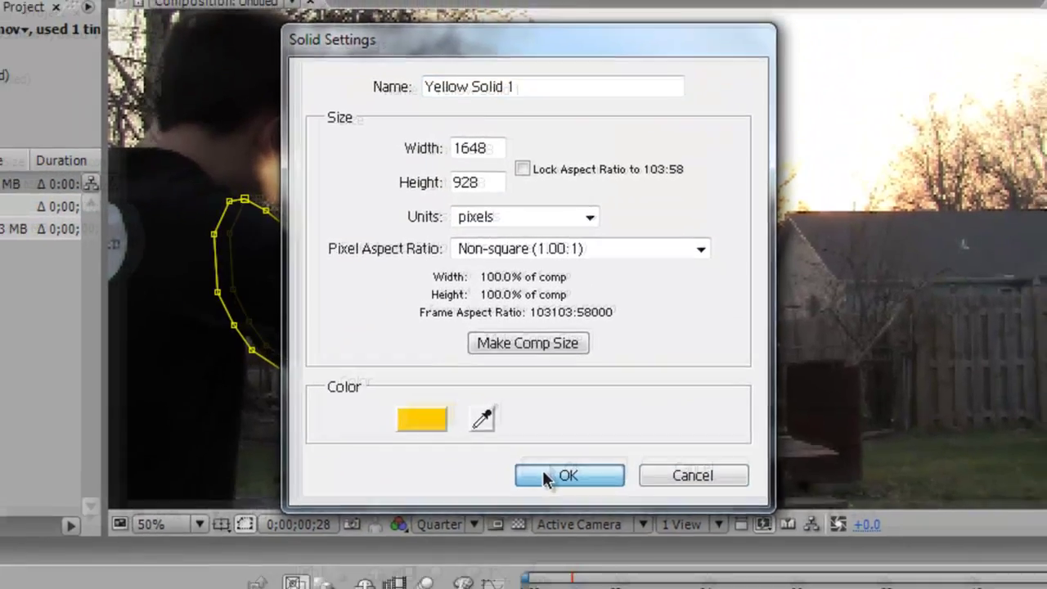
click(531, 481)
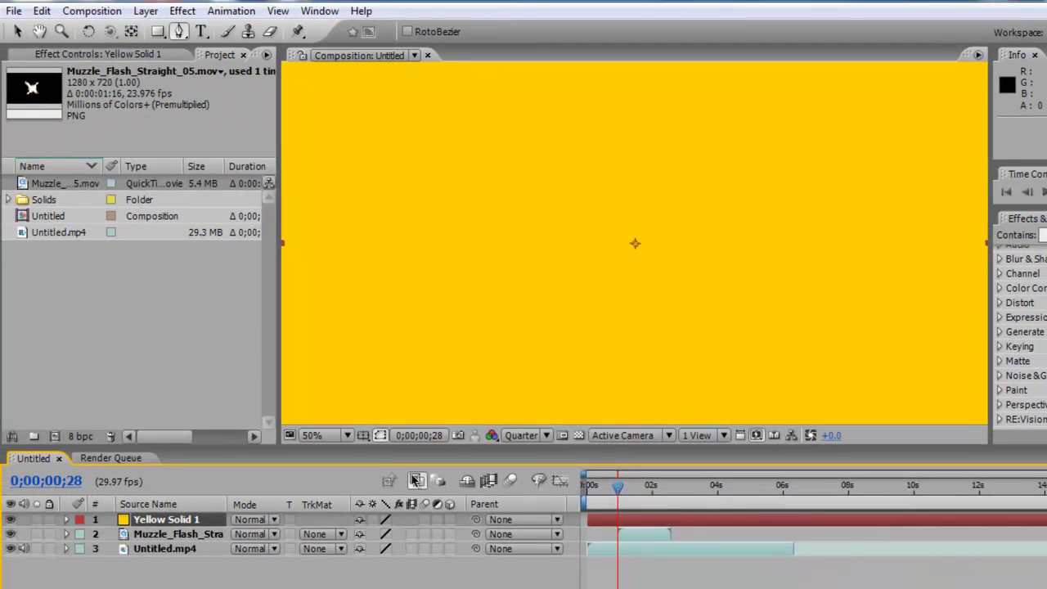
- Reveal the yellow solid layer's Opacity and set it to 0%
scroll(507, 287, down, 2)
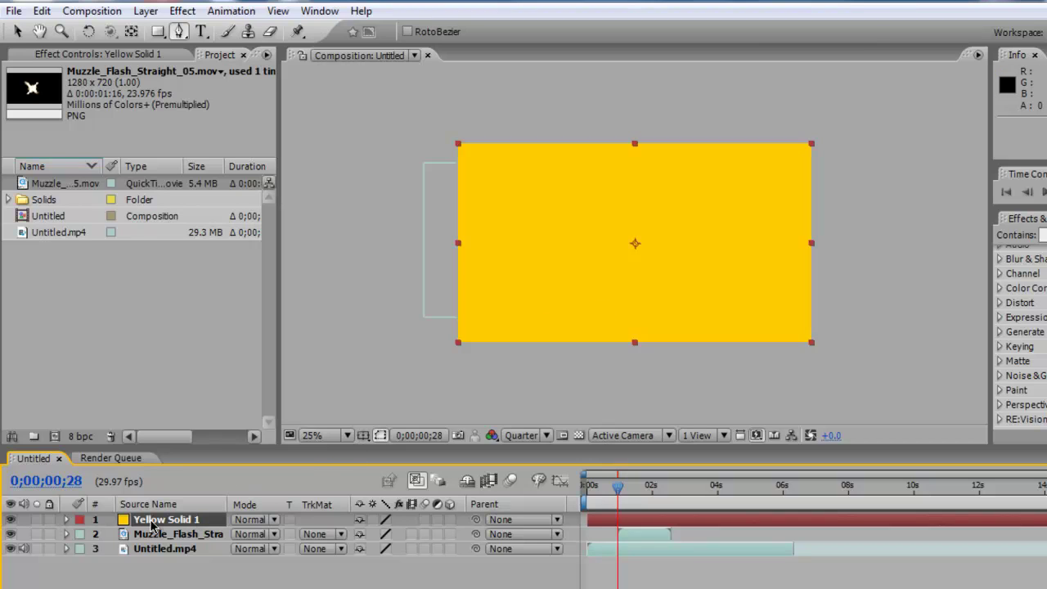
click(151, 524)
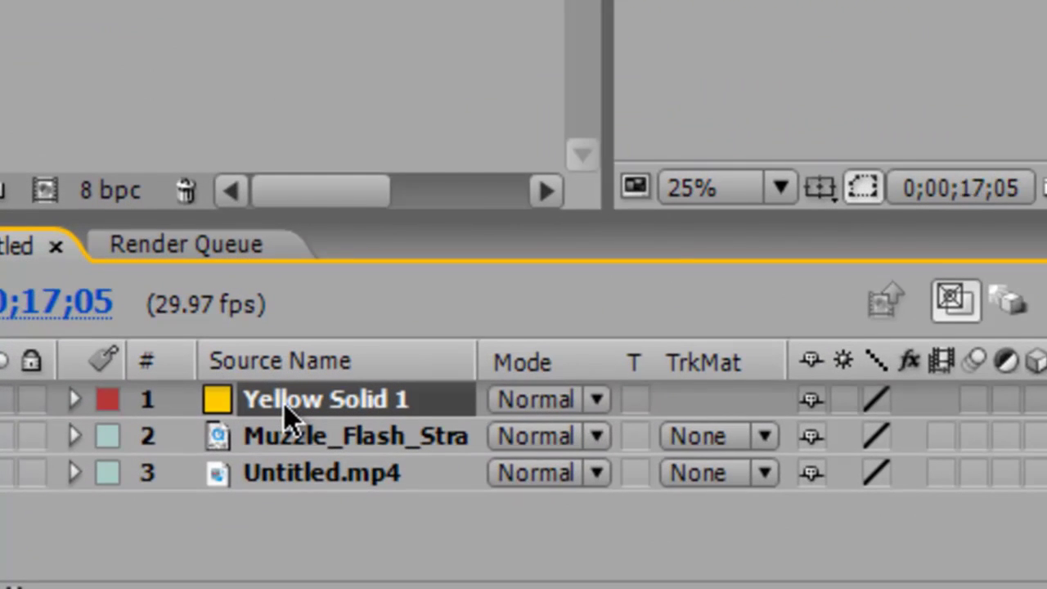
key(t)
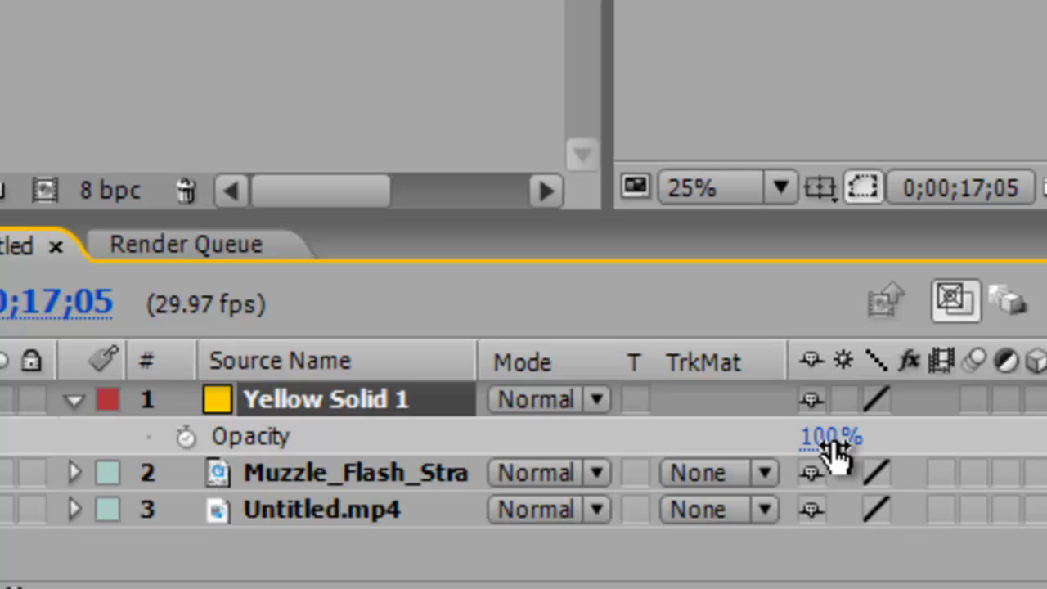
drag(830, 442, 741, 438)
drag(341, 556, 259, 552)
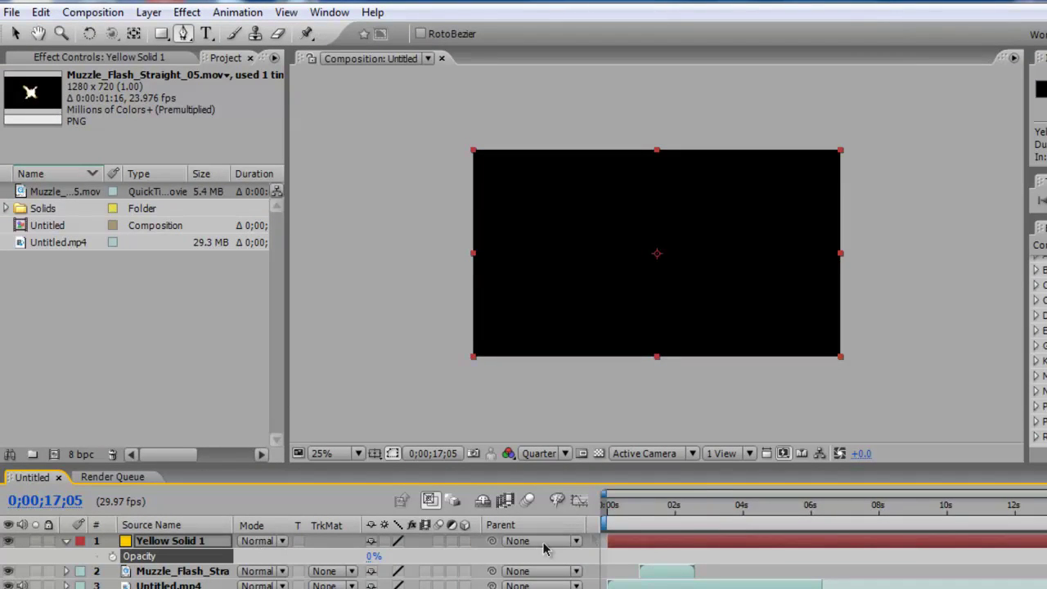
- Select the yellow solid layer and move the current time to 0;00;00;04
click(621, 543)
click(661, 570)
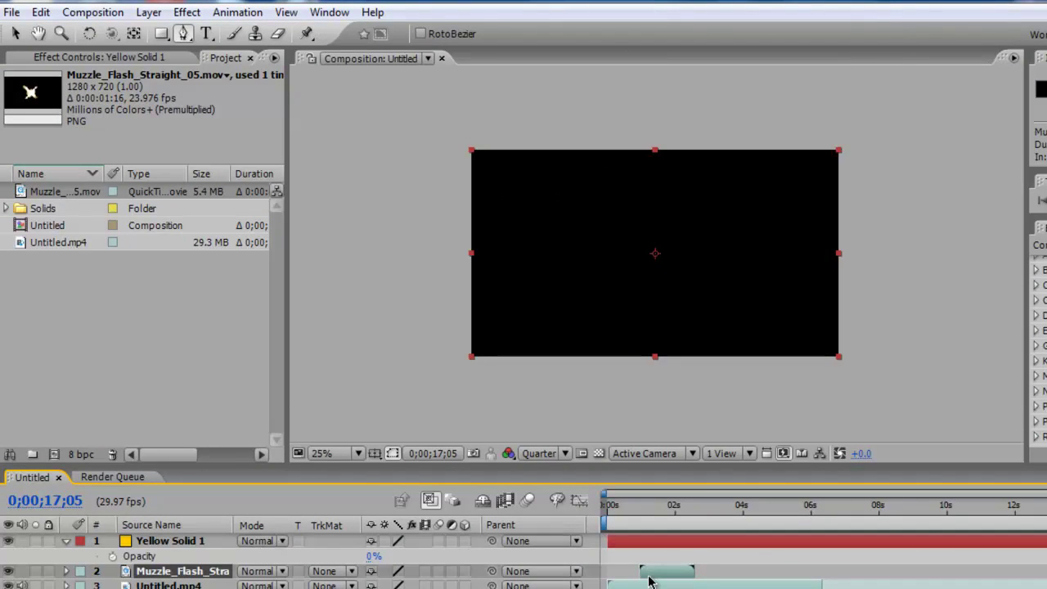
click(618, 539)
drag(619, 505, 613, 505)
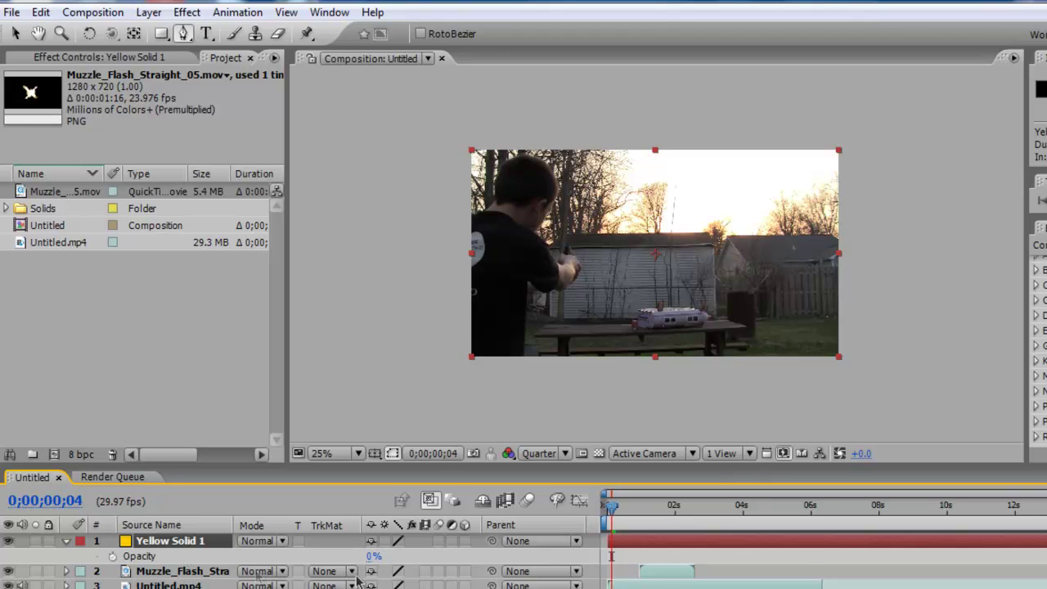
- Set the yellow solid layer's opacity to 18% and draw a closed mask along the edge of the boy's face and neck
drag(371, 556, 380, 556)
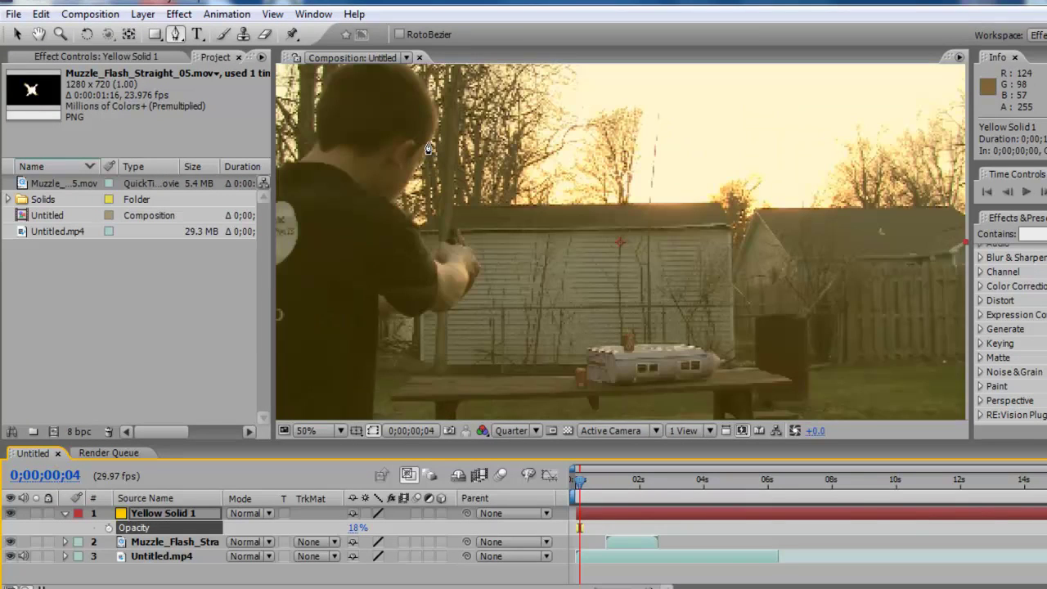
click(427, 145)
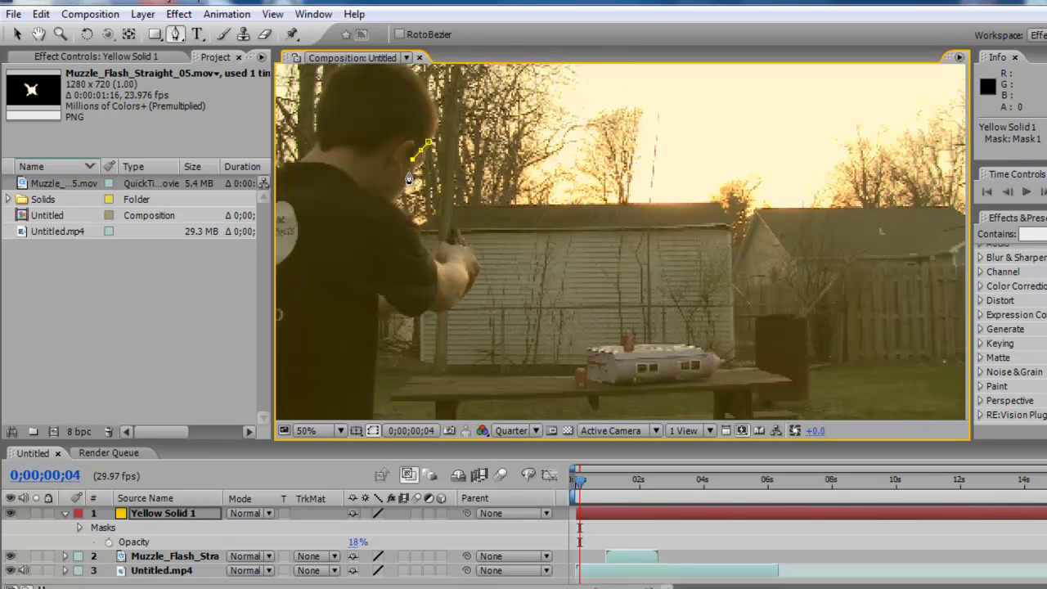
click(406, 172)
click(393, 188)
click(428, 146)
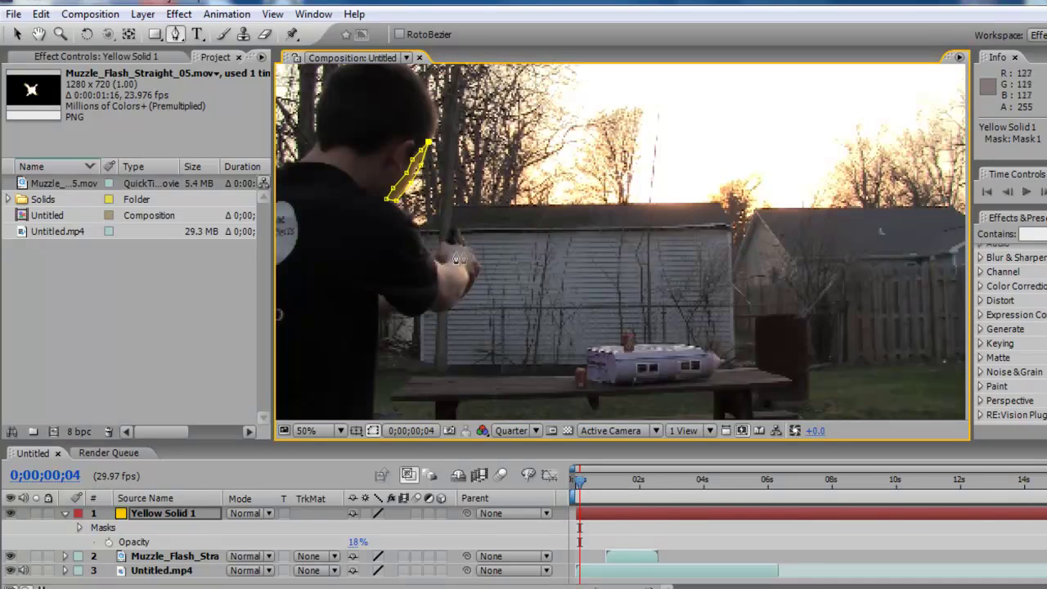
- Draw further masks on the yellow solid along the shoulder and upper arm, at the gun hand, and along the torso's edge below the arm
click(392, 211)
click(399, 232)
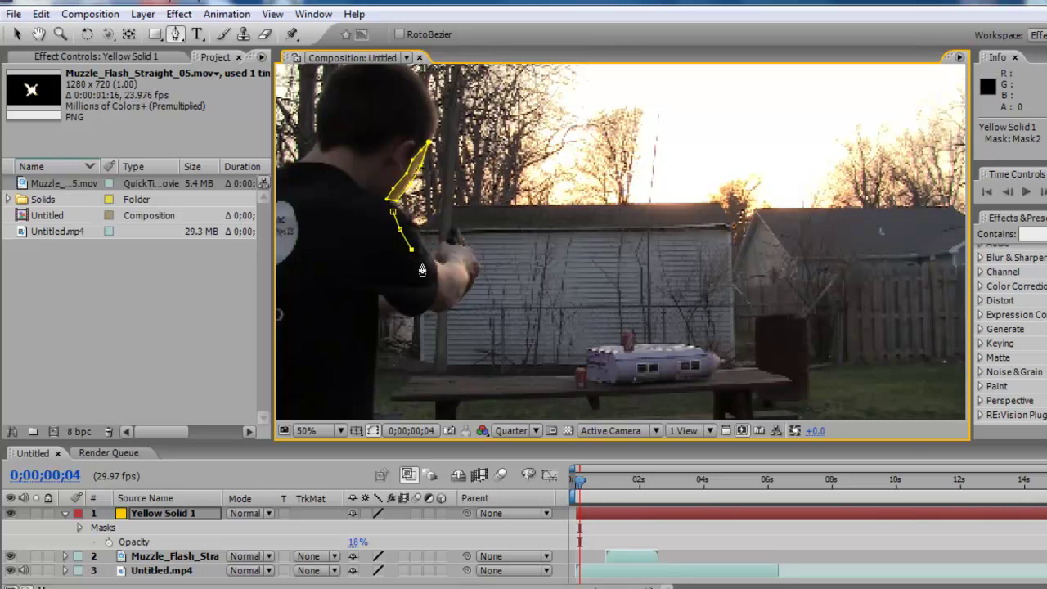
click(419, 232)
click(394, 214)
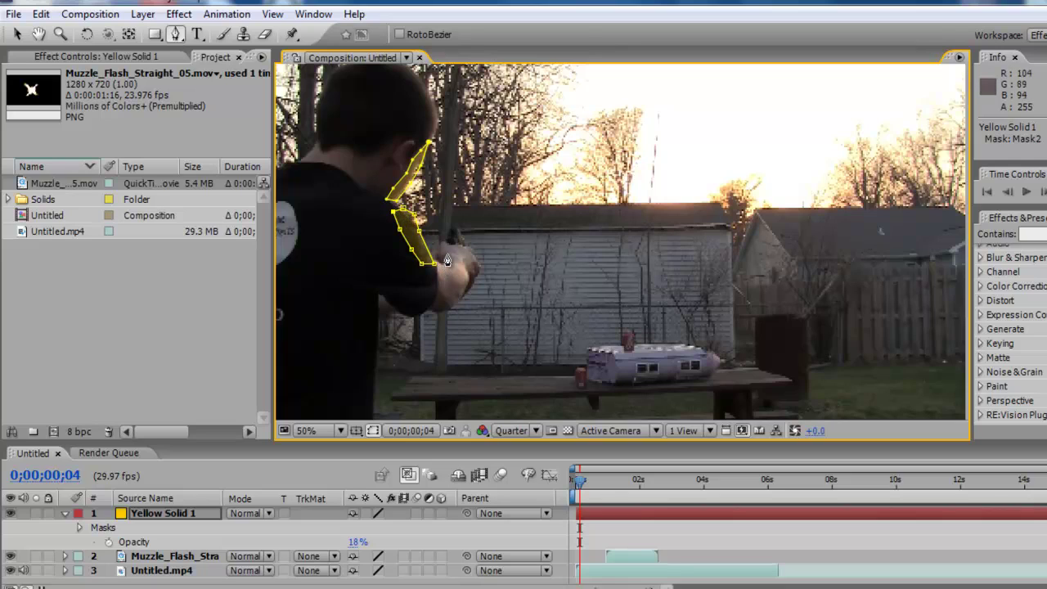
click(447, 244)
click(377, 300)
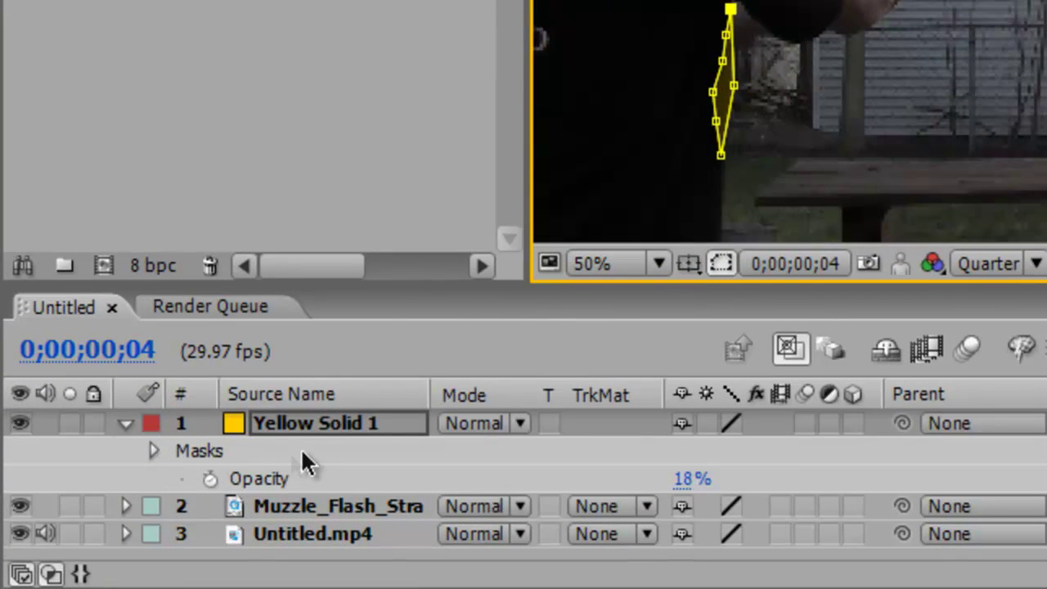
- List the yellow solid's masks and set Mask 1's feather to 35 pixels
click(153, 450)
scroll(182, 462, down, 1)
scroll(250, 490, up, 1)
scroll(240, 490, down, 1)
scroll(258, 497, up, 1)
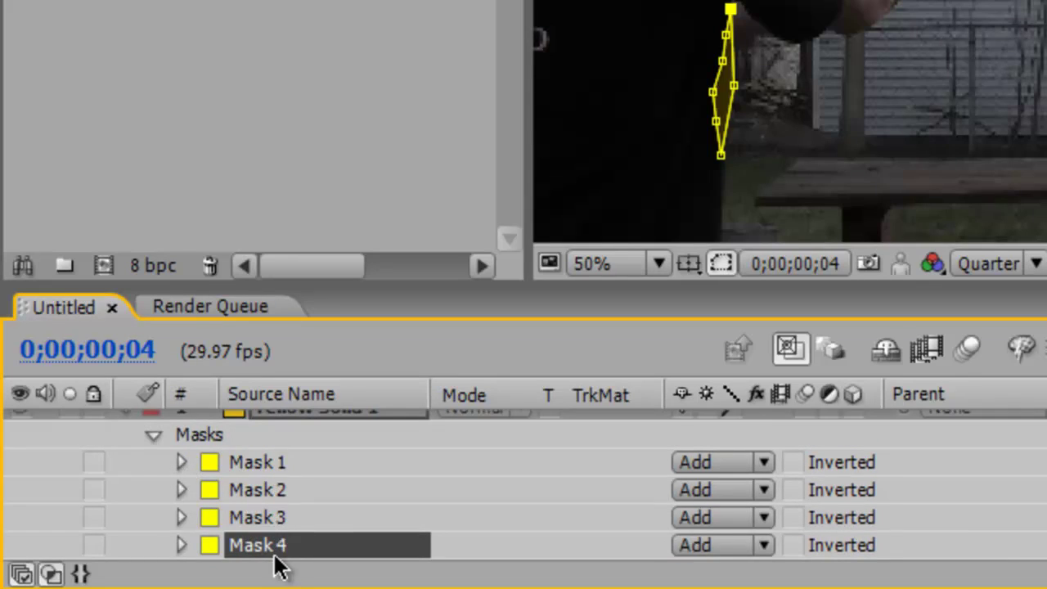
click(182, 462)
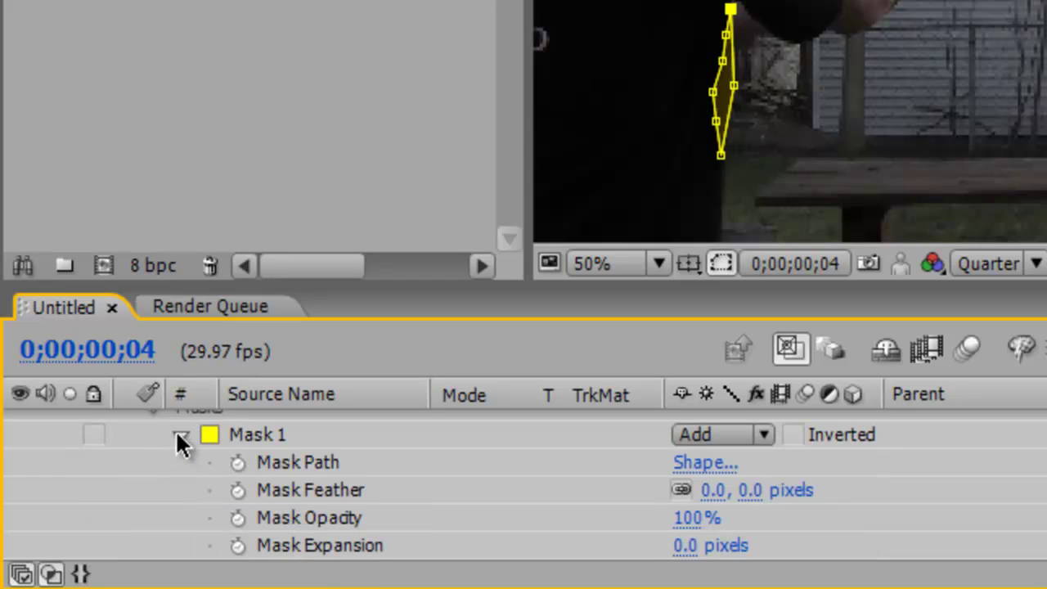
click(182, 435)
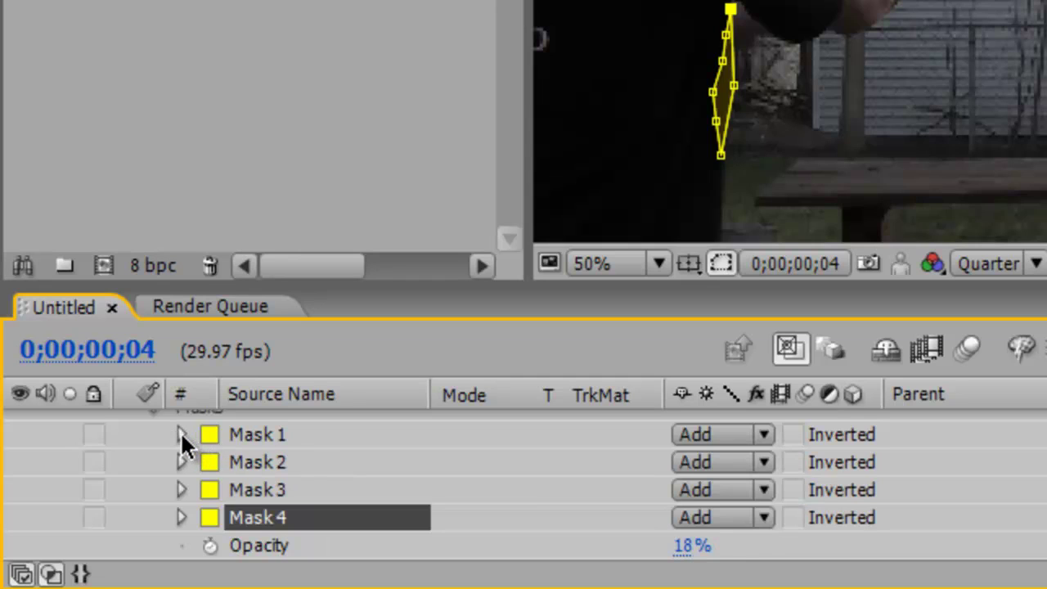
click(181, 433)
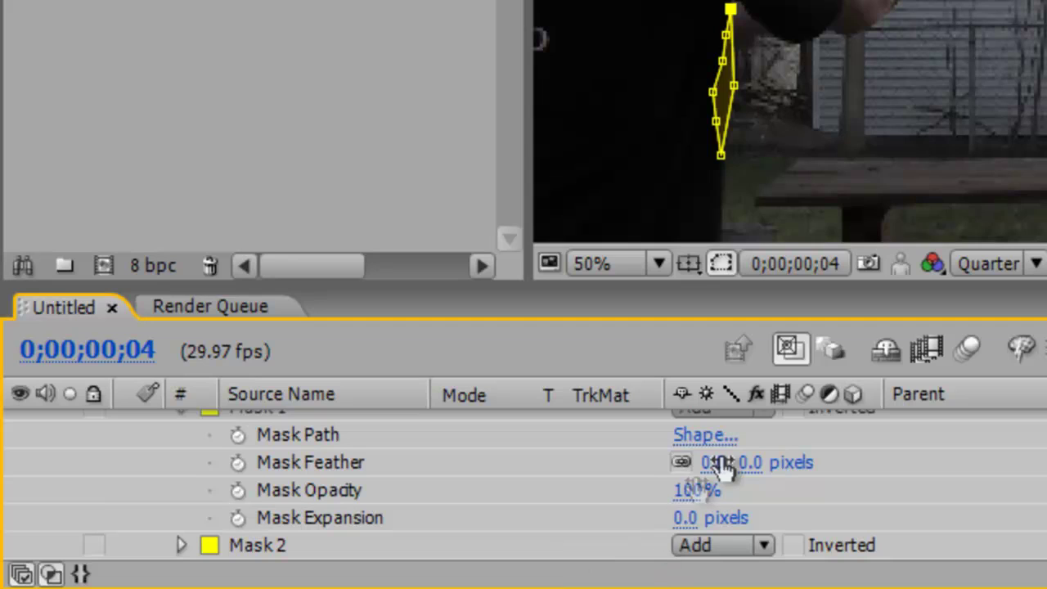
drag(716, 463, 762, 475)
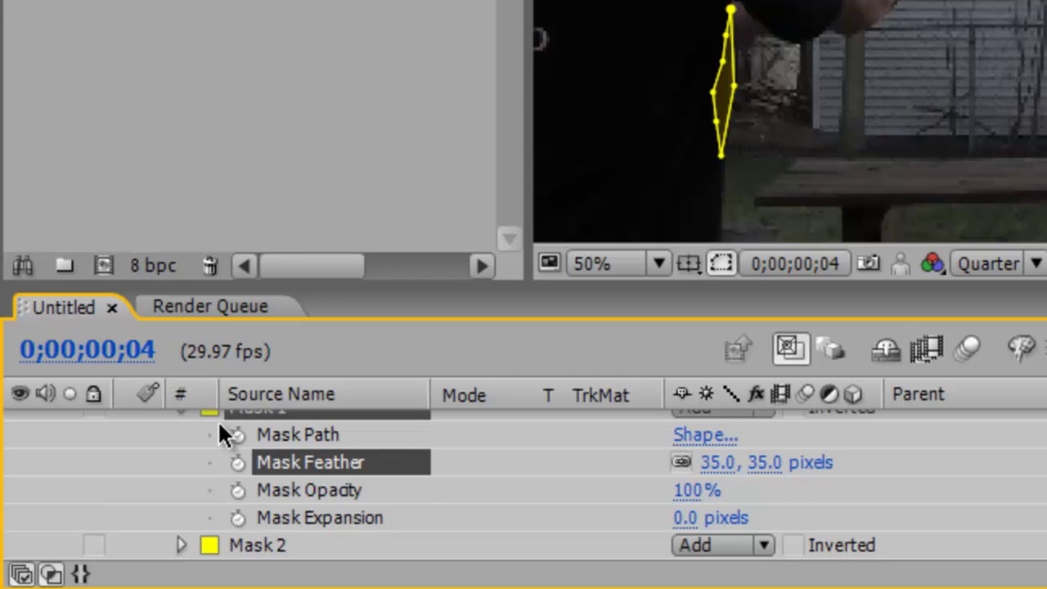
scroll(207, 495, down, 1)
scroll(206, 497, up, 2)
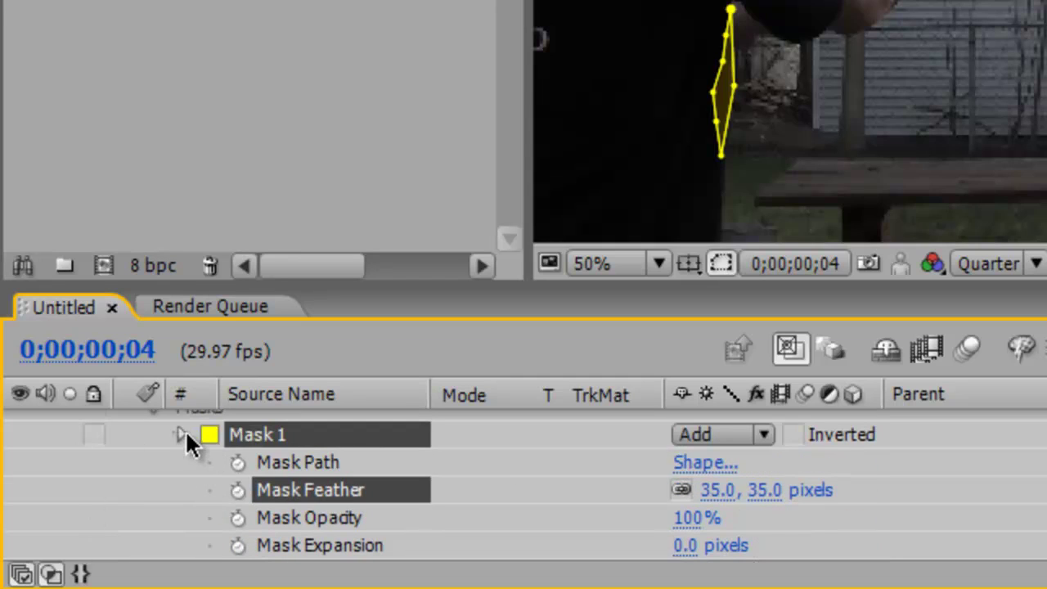
click(181, 434)
- Set Mask 2's feather to 35 pixels
click(182, 436)
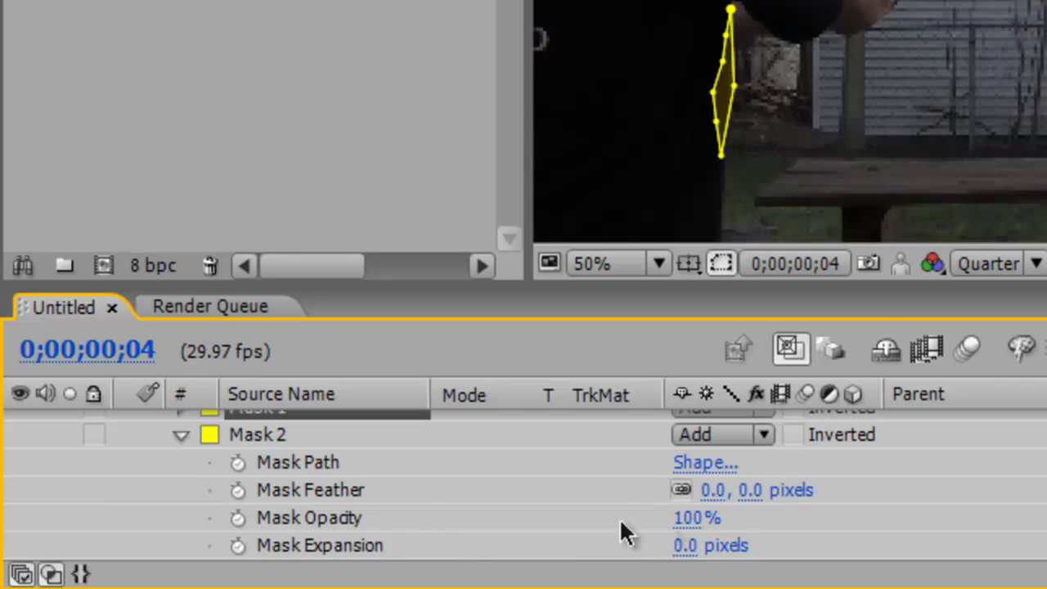
drag(703, 494, 766, 509)
click(176, 441)
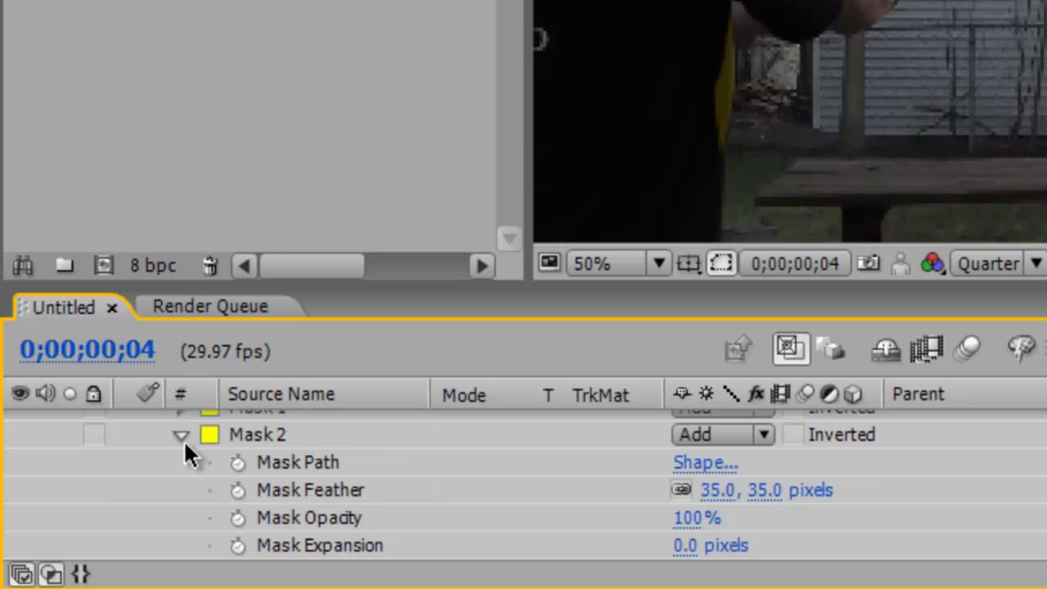
click(181, 435)
- Set Mask 3's feather to 35 pixels
scroll(200, 454, down, 1)
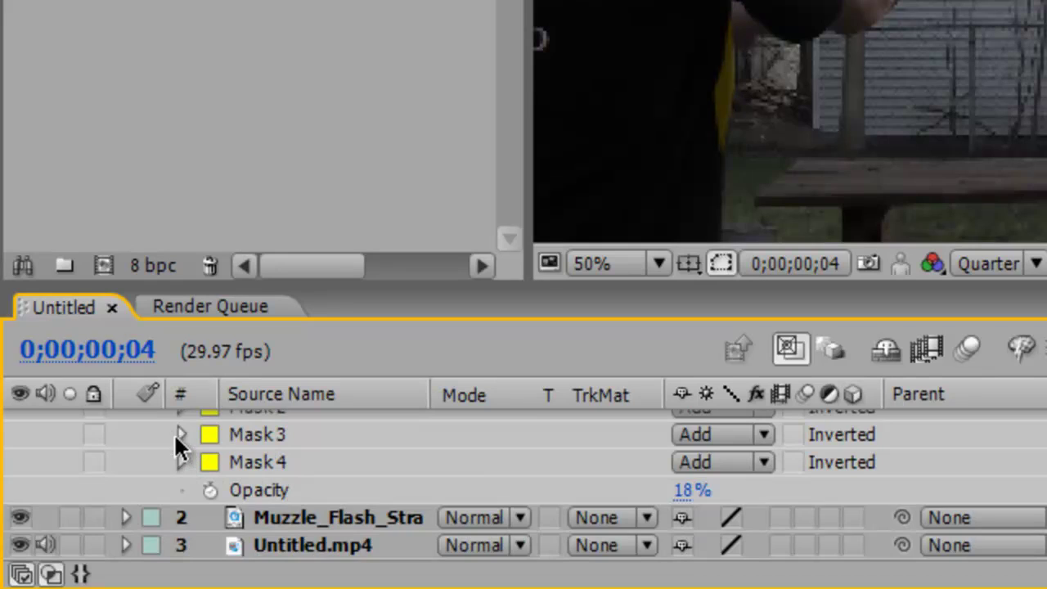
scroll(200, 468, up, 1)
click(181, 463)
scroll(531, 521, down, 1)
drag(713, 491, 776, 497)
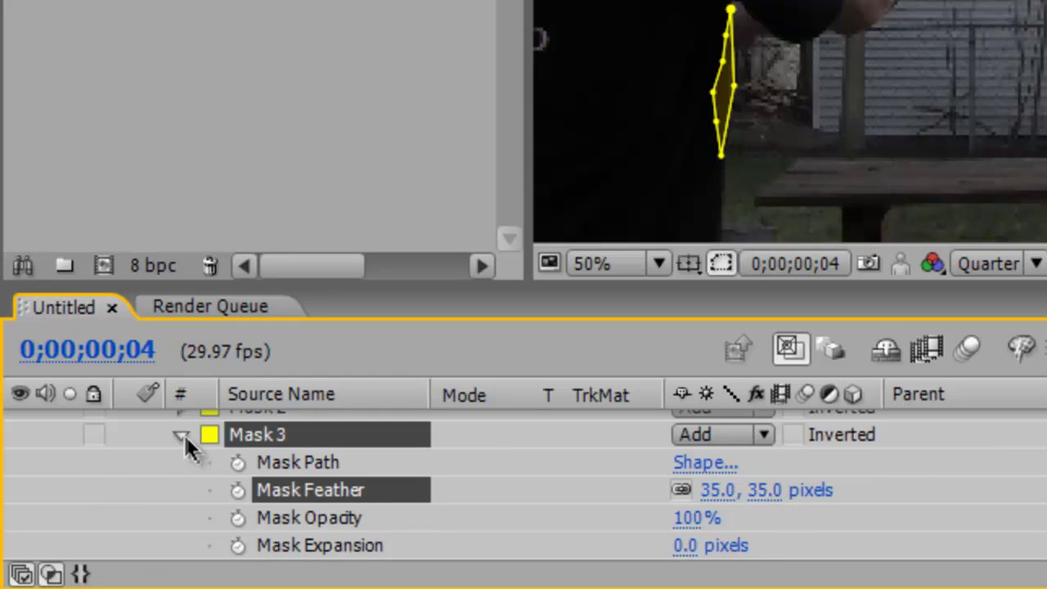
click(182, 434)
- Set Mask 4's feather to 35 pixels
click(181, 462)
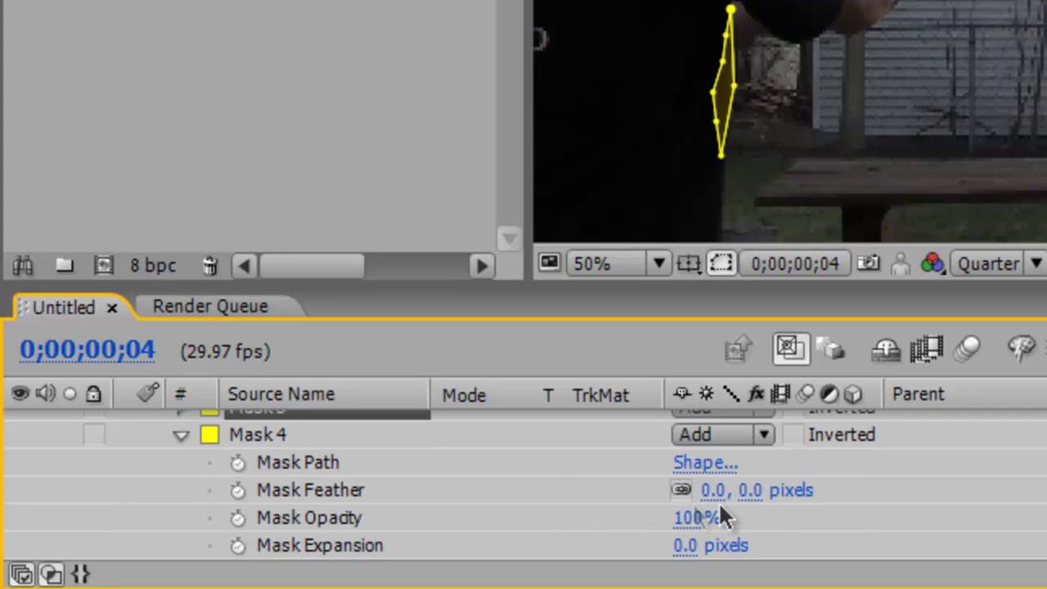
drag(717, 491, 767, 488)
click(208, 436)
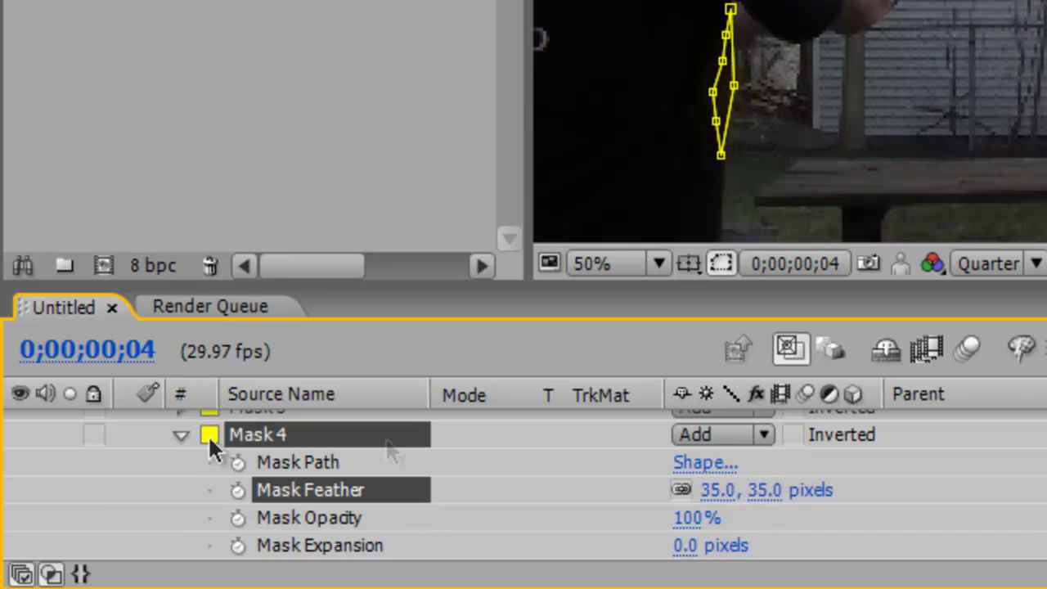
click(181, 435)
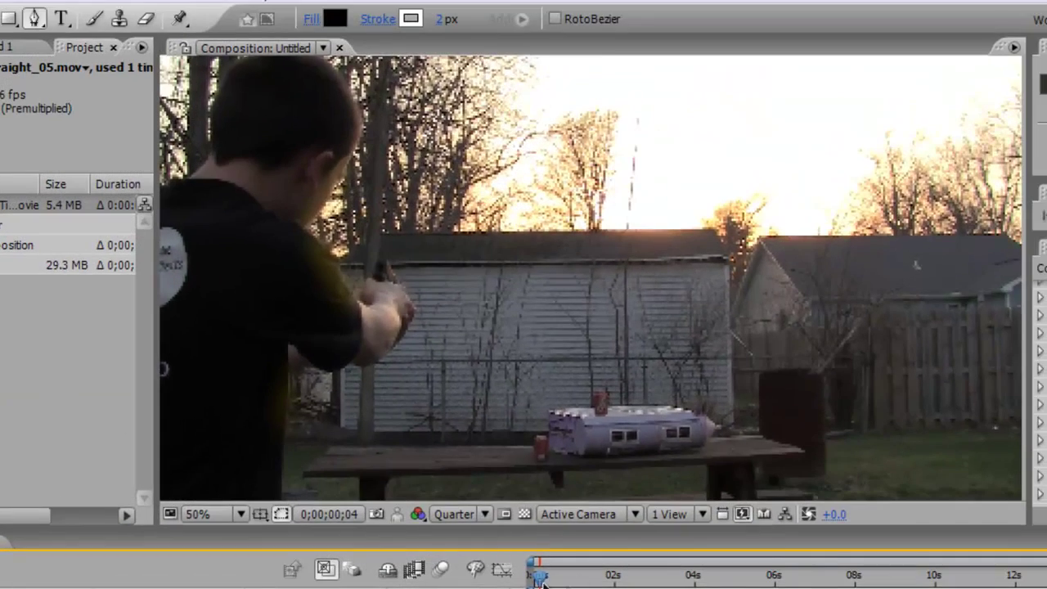
- Return the current time to 0;00;00;00 and collapse the yellow solid layer's properties
drag(539, 578, 541, 577)
drag(539, 577, 533, 578)
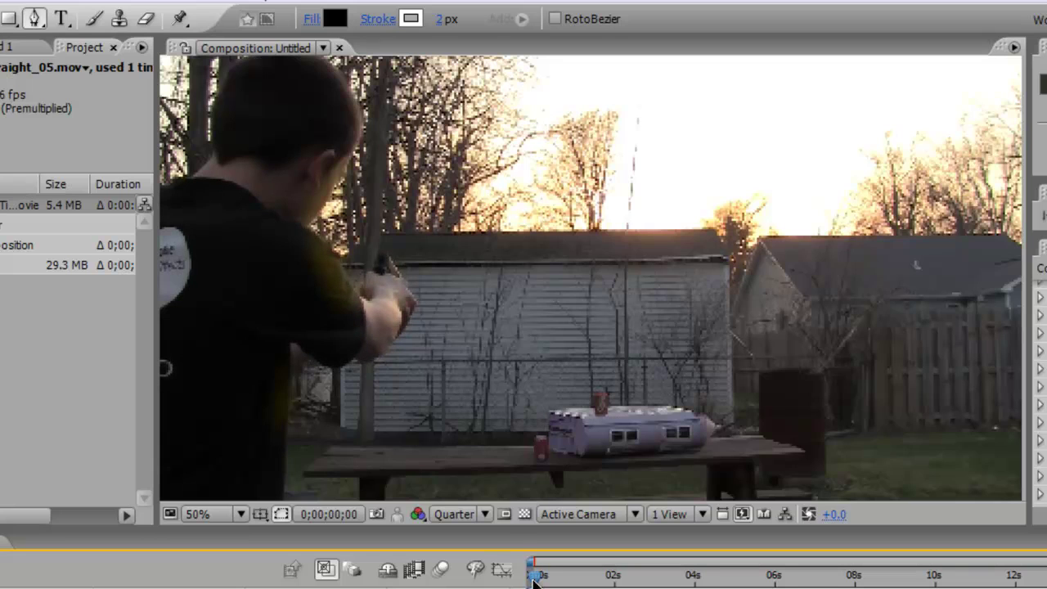
key(comma)
key(comma)
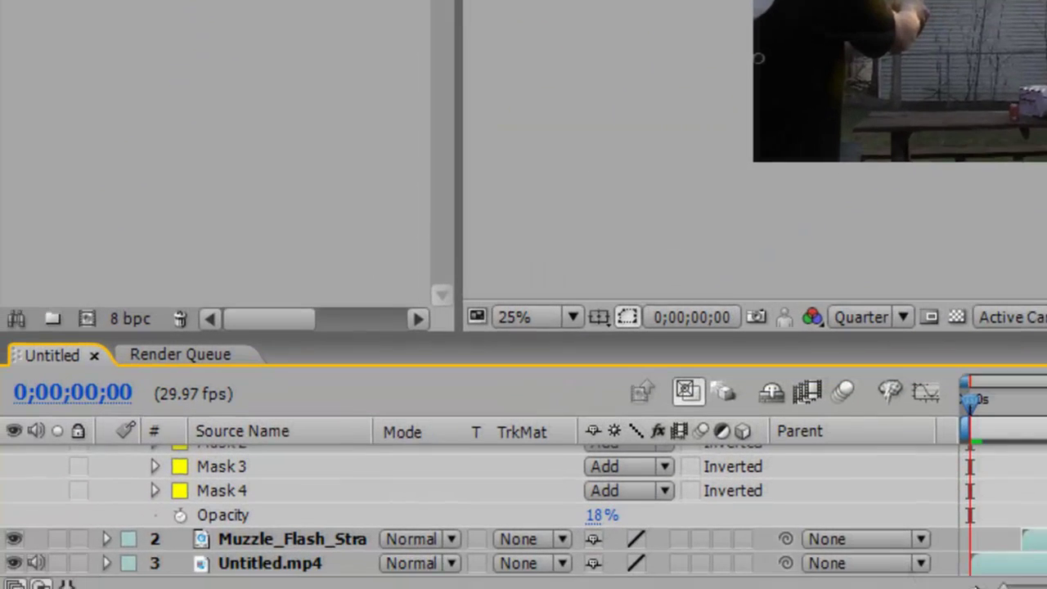
scroll(69, 491, up, 4)
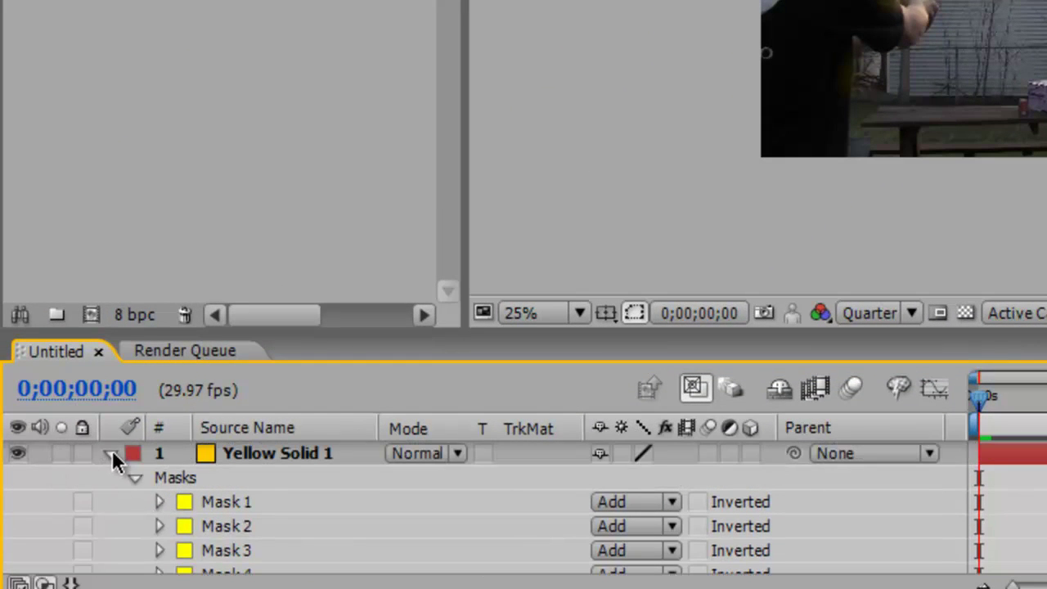
click(112, 453)
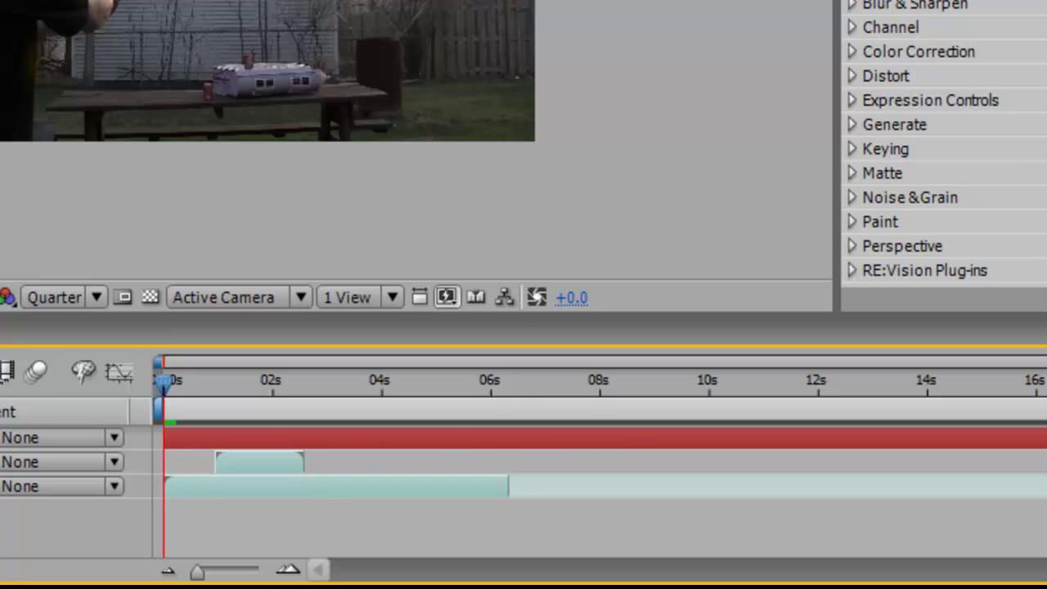
- Trim the yellow solid layer to start with the muzzle flash clip and end shortly after the one-second mark
key(ctrl+Up)
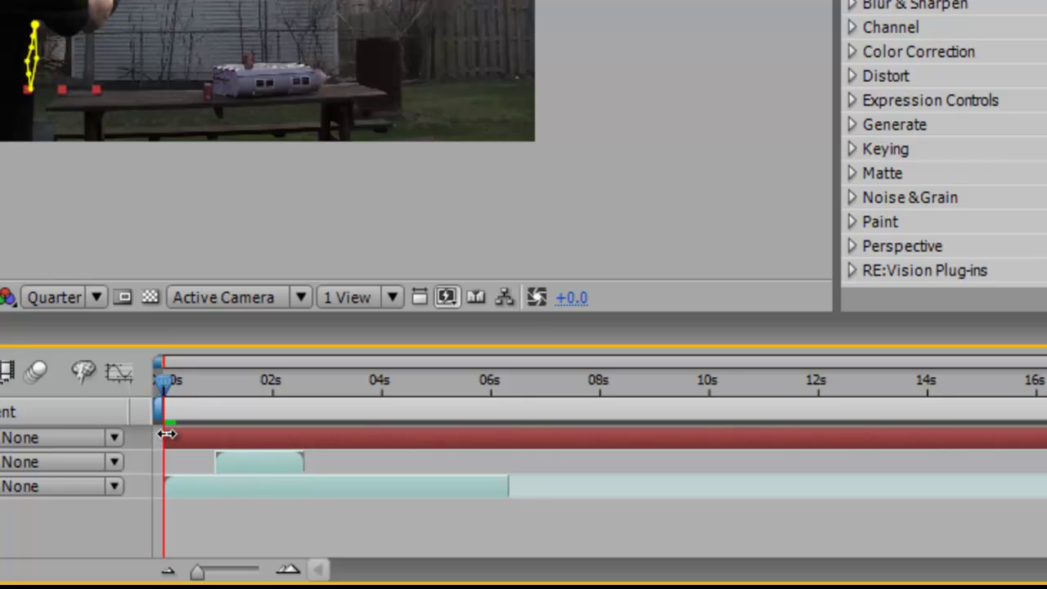
drag(166, 434, 217, 431)
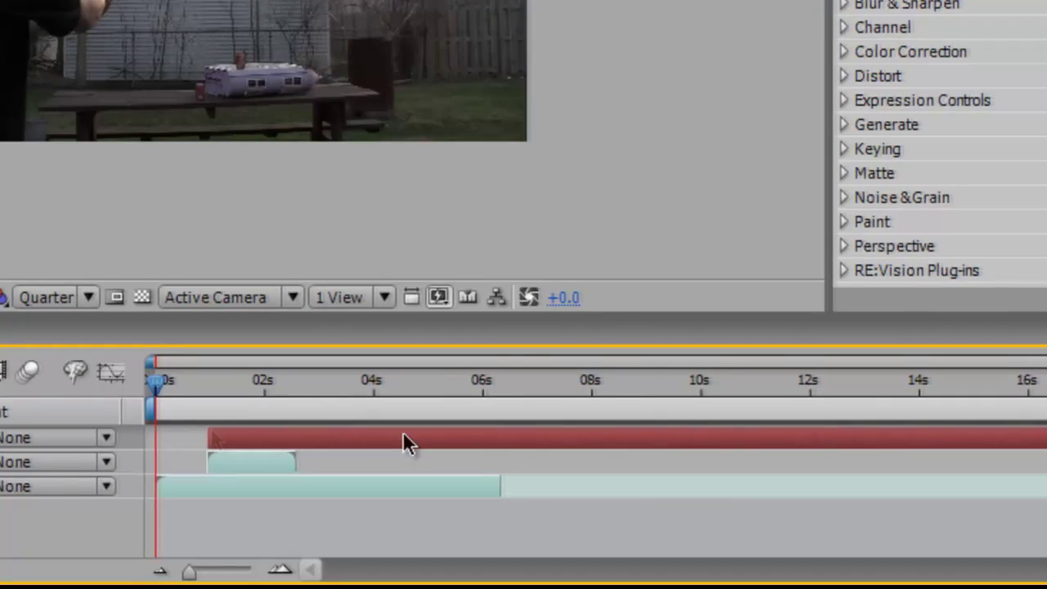
drag(1028, 439, 166, 440)
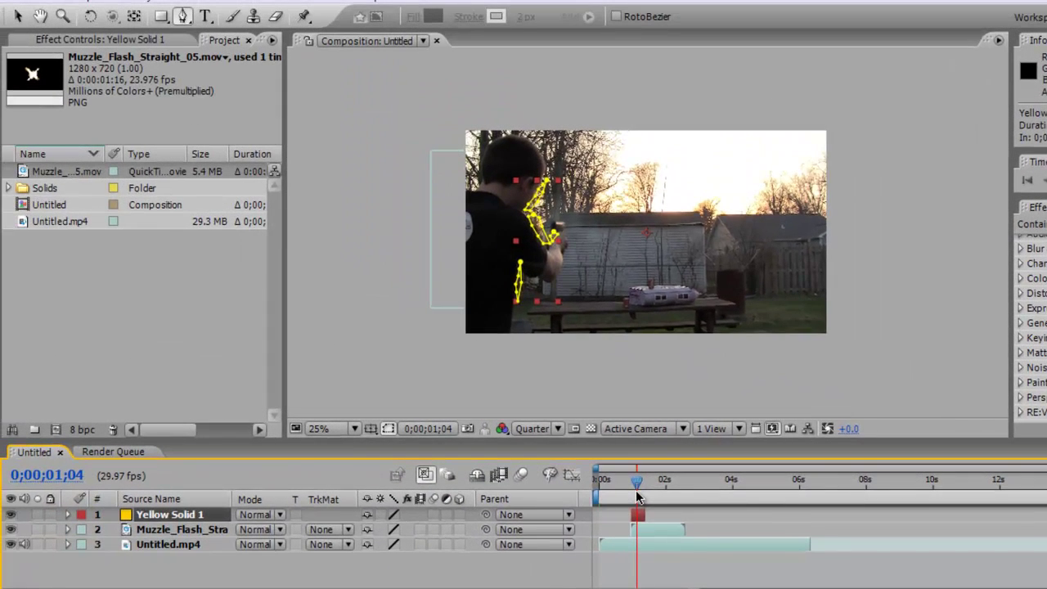
- Step frame by frame around 0;00;00;28 to examine on which frames the muzzle flash appears
key(Page_Down)
key(Page_Up)
key(Page_Up)
key(Page_Up)
key(Page_Up)
key(Page_Up)
key(Page_Up)
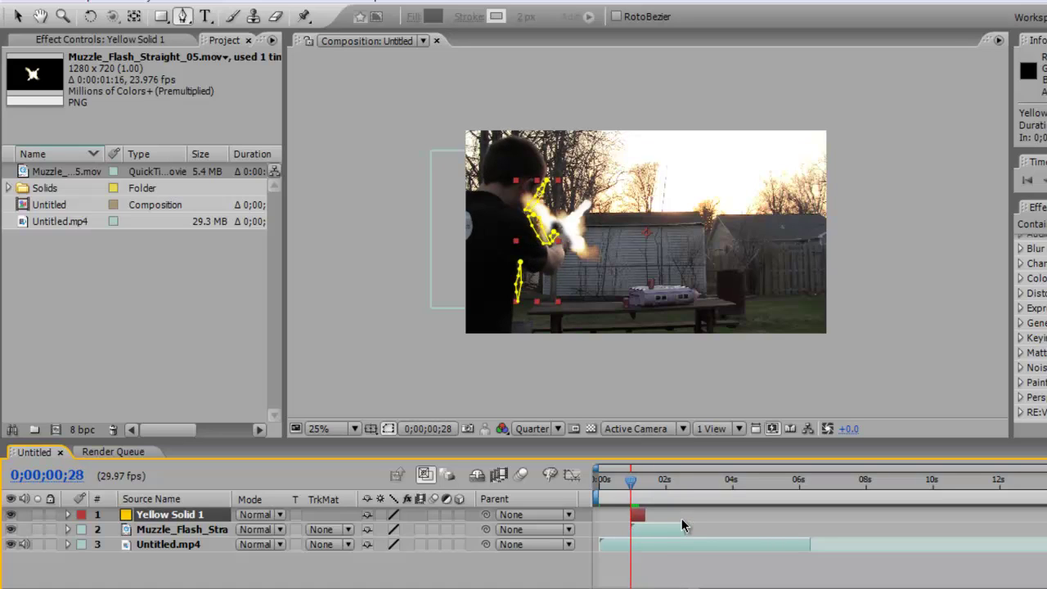
key(Page_Down)
key(Page_Up)
key(Page_Up)
key(Page_Up)
key(Page_Down)
key(Page_Down)
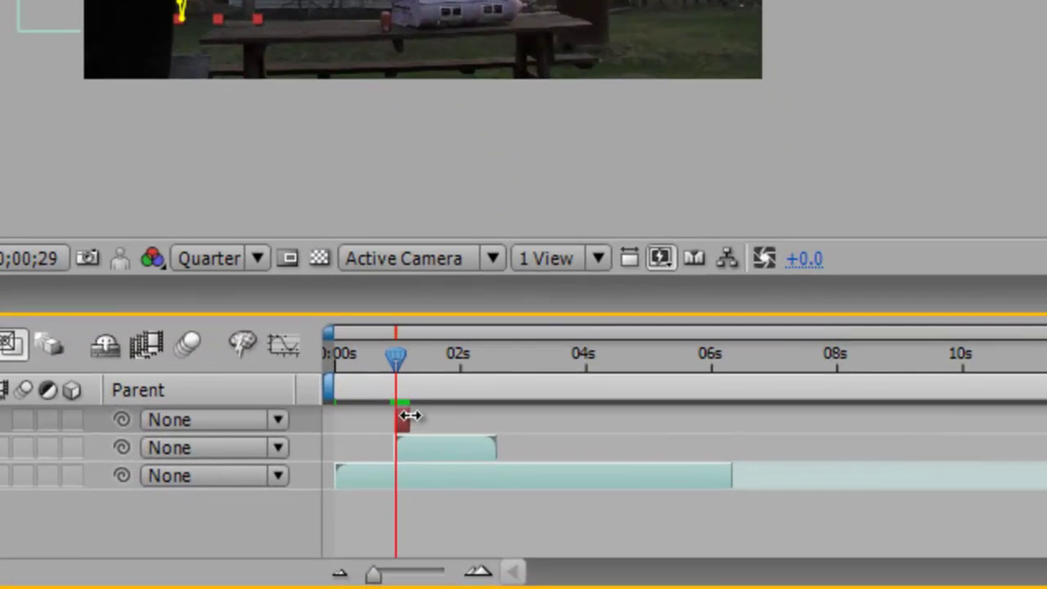
- Trim the end of the yellow solid layer so that it covers only the single frame at 0;00;00;28
drag(626, 508, 623, 507)
drag(396, 413, 398, 407)
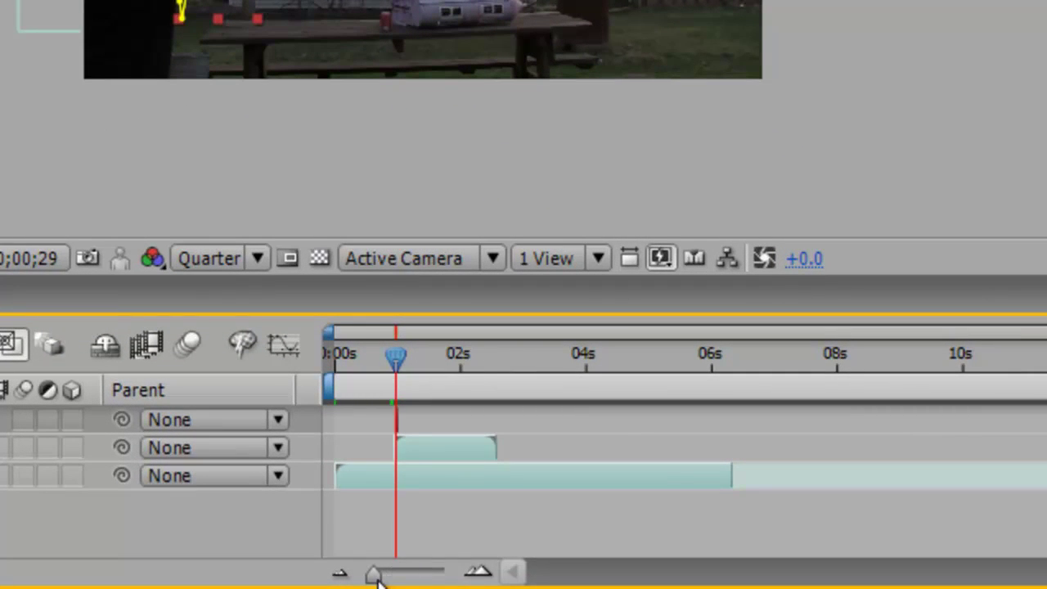
drag(374, 576, 376, 578)
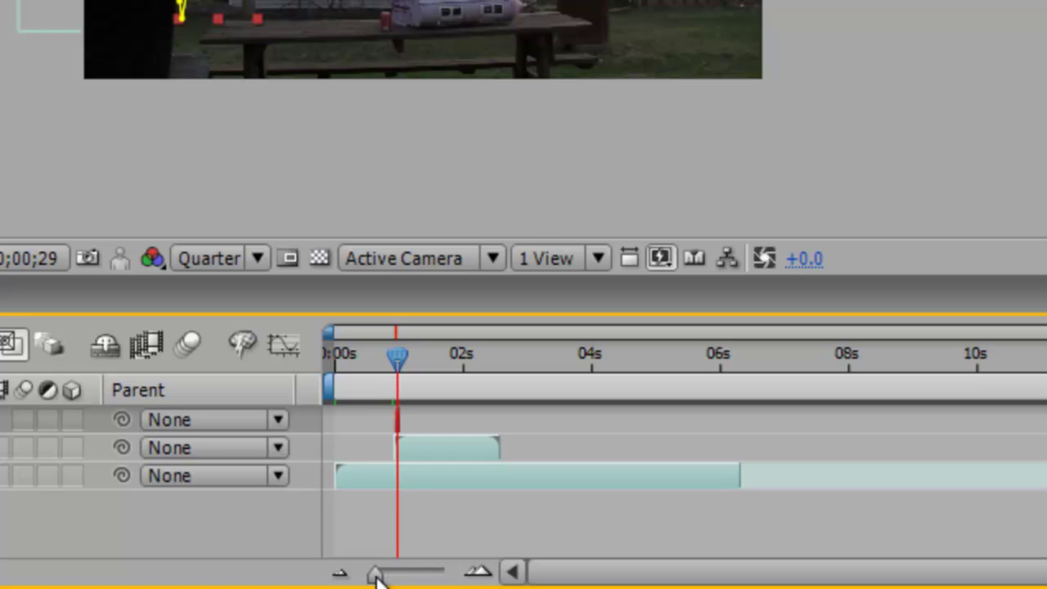
drag(375, 577, 445, 577)
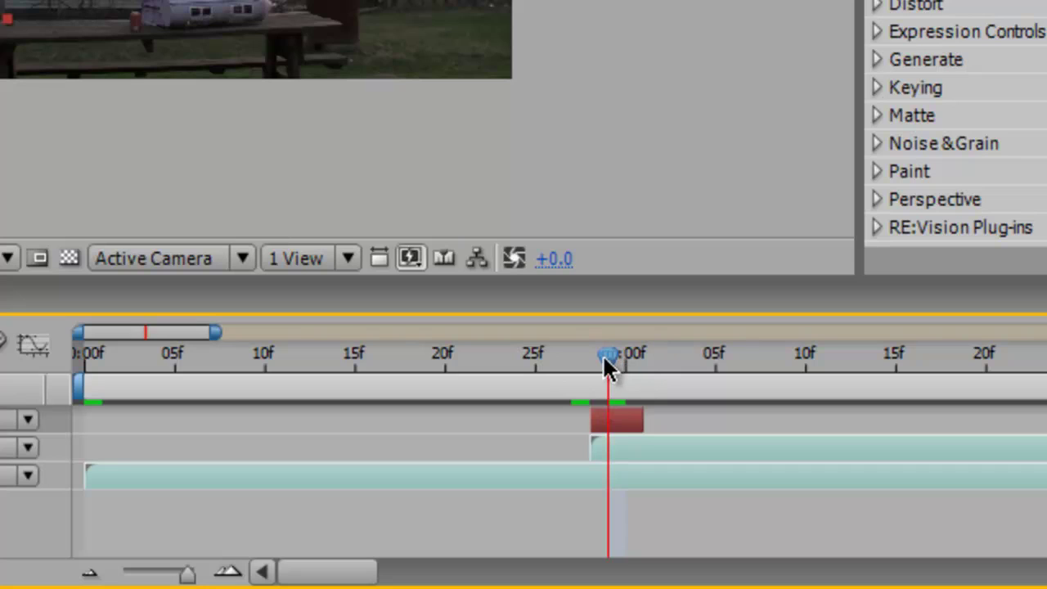
key(Page_Down)
key(Page_Up)
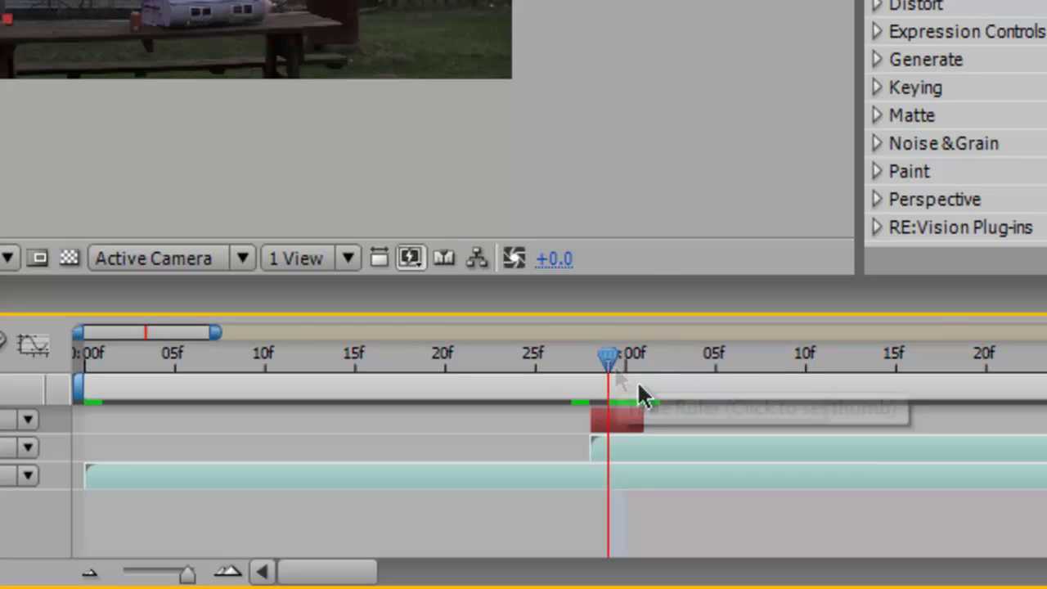
drag(639, 418, 611, 411)
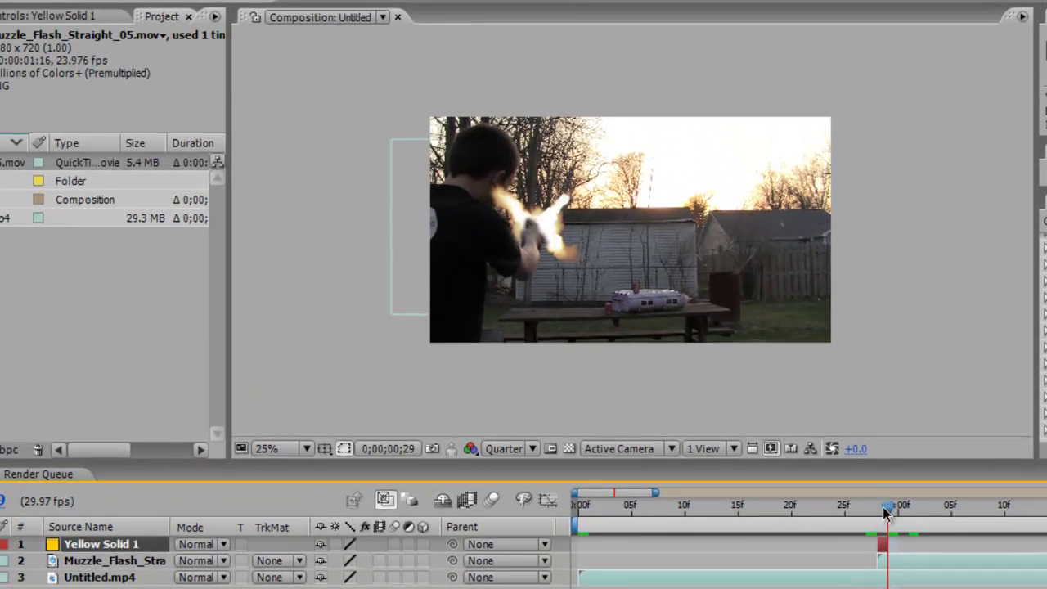
- Check the frames from 0;00;00;26 to 0;00;00;28 to see the yellow light's timing against the muzzle flash
click(588, 358)
drag(877, 512, 866, 507)
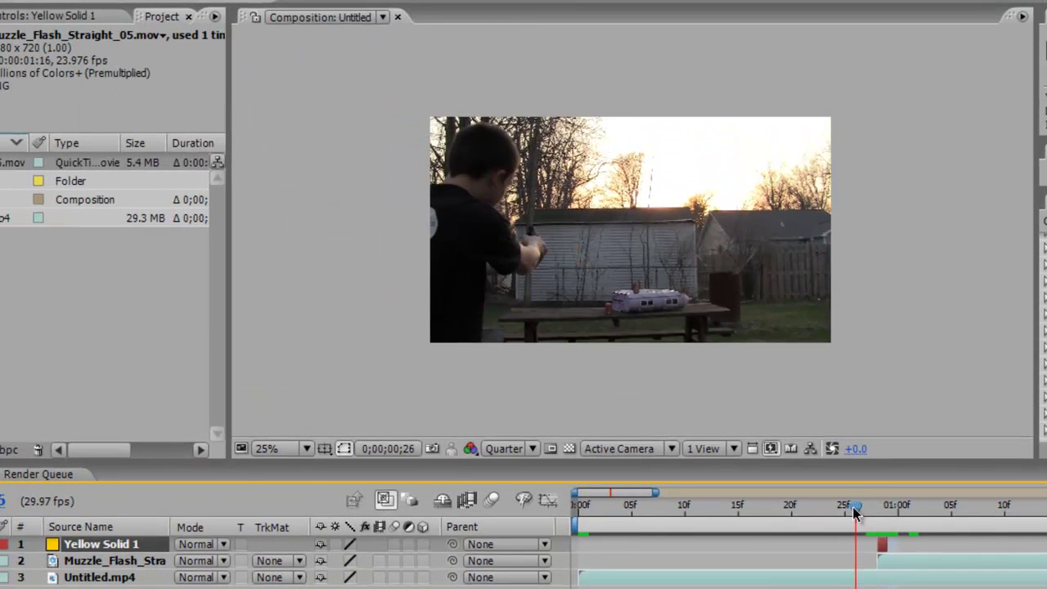
key(Page_Down)
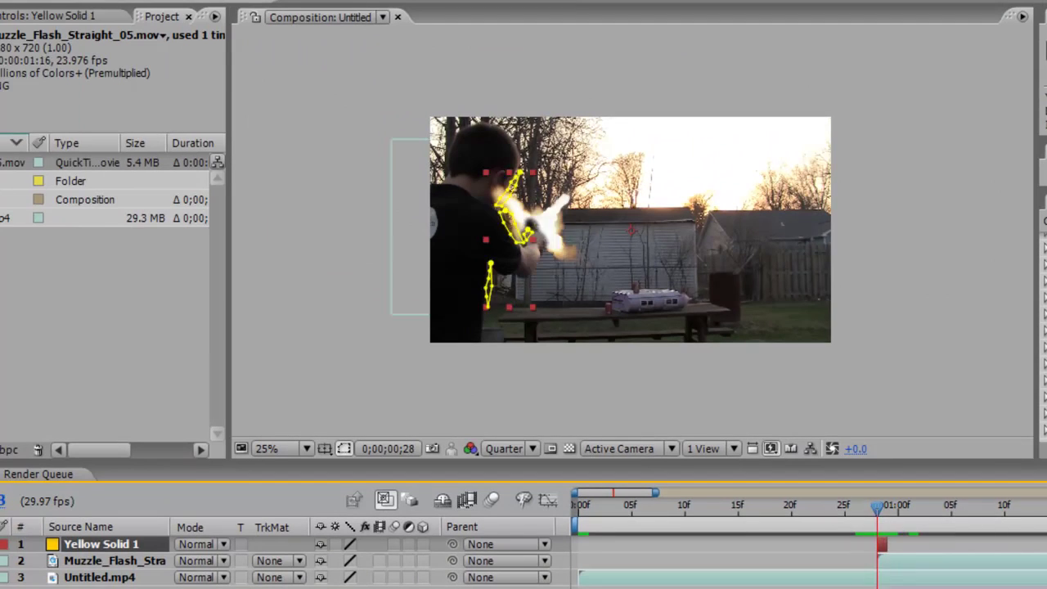
- Select the Untitled.mp4 layer and step back and forth around 0;00;00;28 to examine the yellow light with the muzzle flash
key(Page_Up)
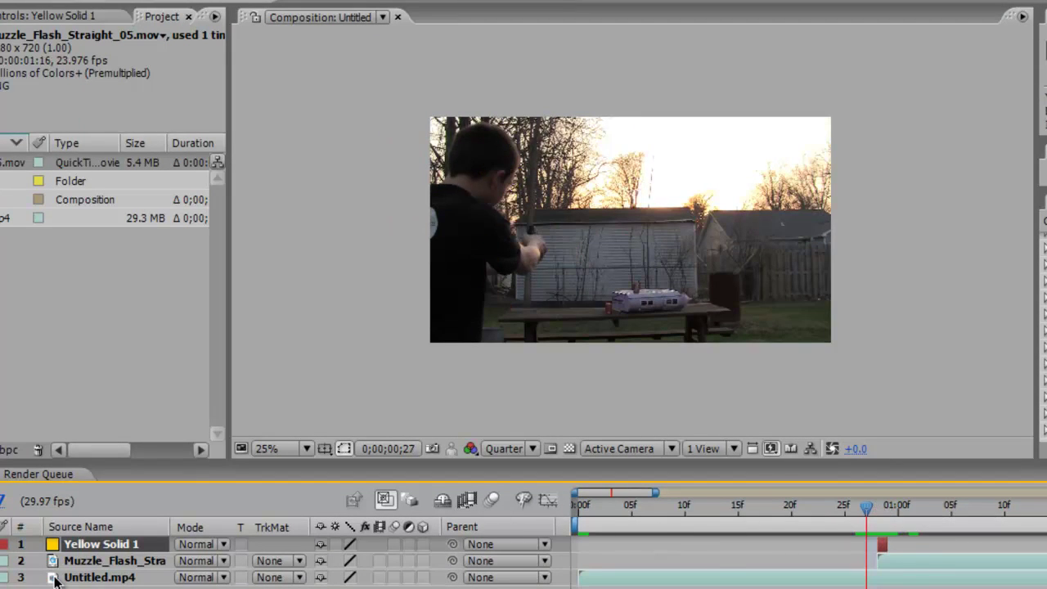
click(94, 577)
key(Page_Down)
key(Page_Down)
key(Page_Down)
key(Page_Up)
key(Page_Up)
key(Page_Up)
key(Page_Down)
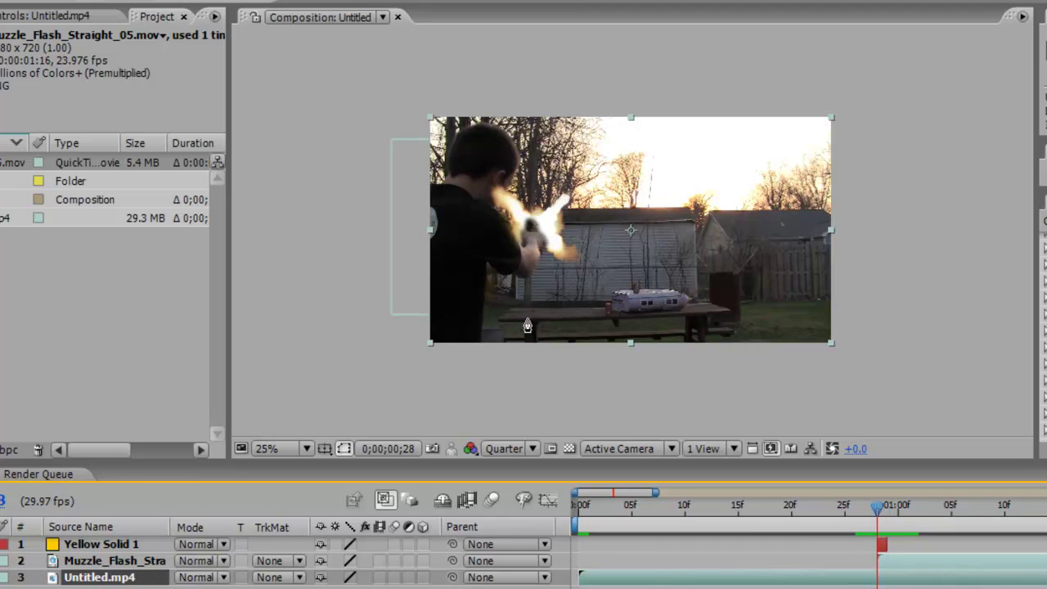
key(Page_Up)
key(Page_Down)
key(Page_Down)
key(Page_Down)
key(Page_Up)
key(Page_Up)
key(Page_Down)
key(Page_Down)
key(Page_Up)
key(Page_Up)
key(Page_Up)
key(Page_Up)
key(Page_Up)
key(Page_Up)
key(Page_Up)
key(Page_Up)
key(Page_Up)
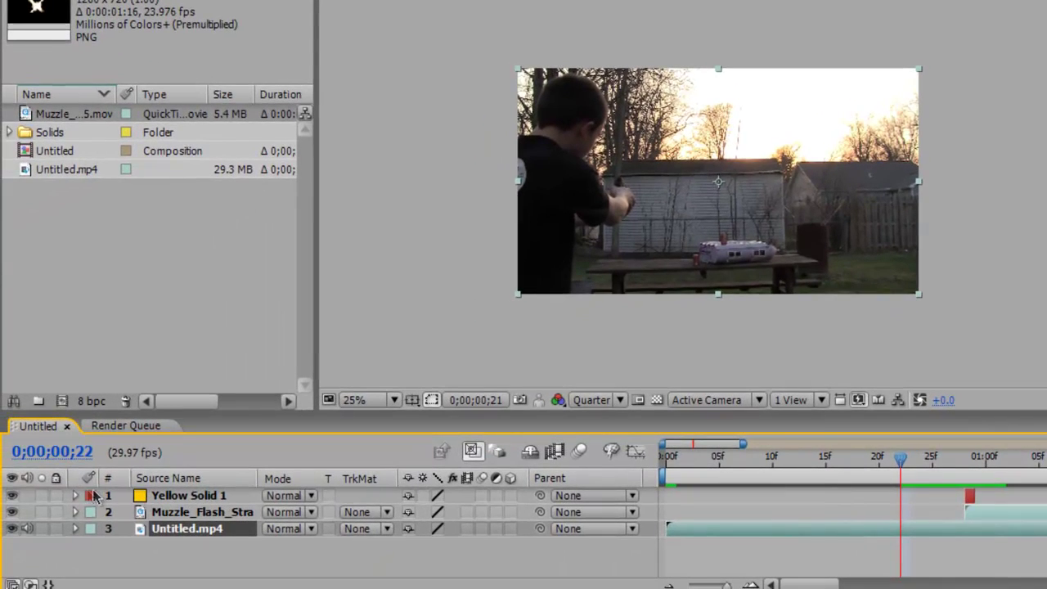
- Set the opacity of the Yellow Solid 1 layer to 26%
click(170, 497)
key(Page_Up)
key(Page_Up)
key(Page_Up)
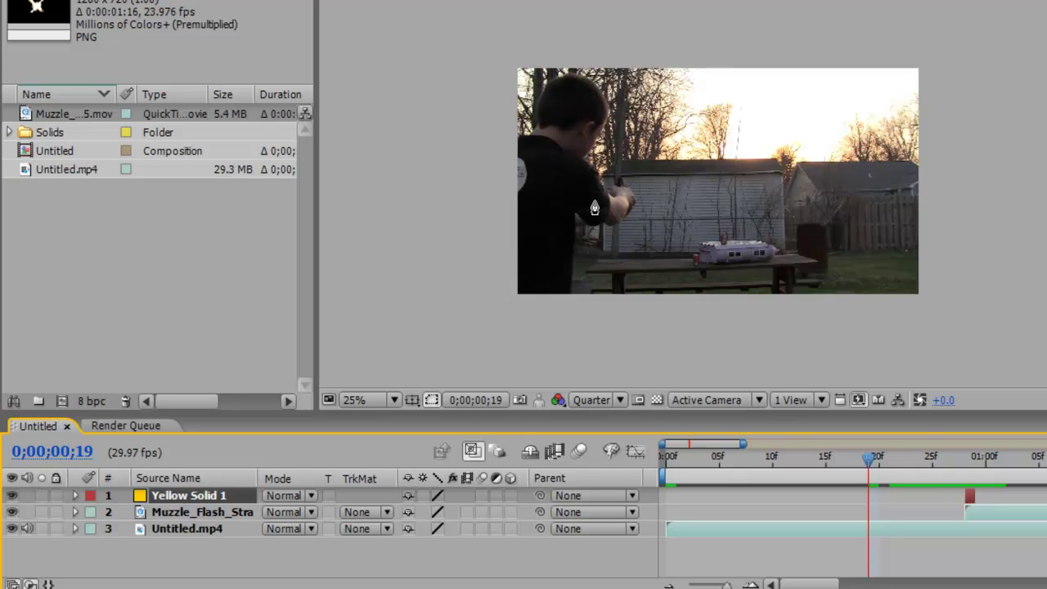
key(t)
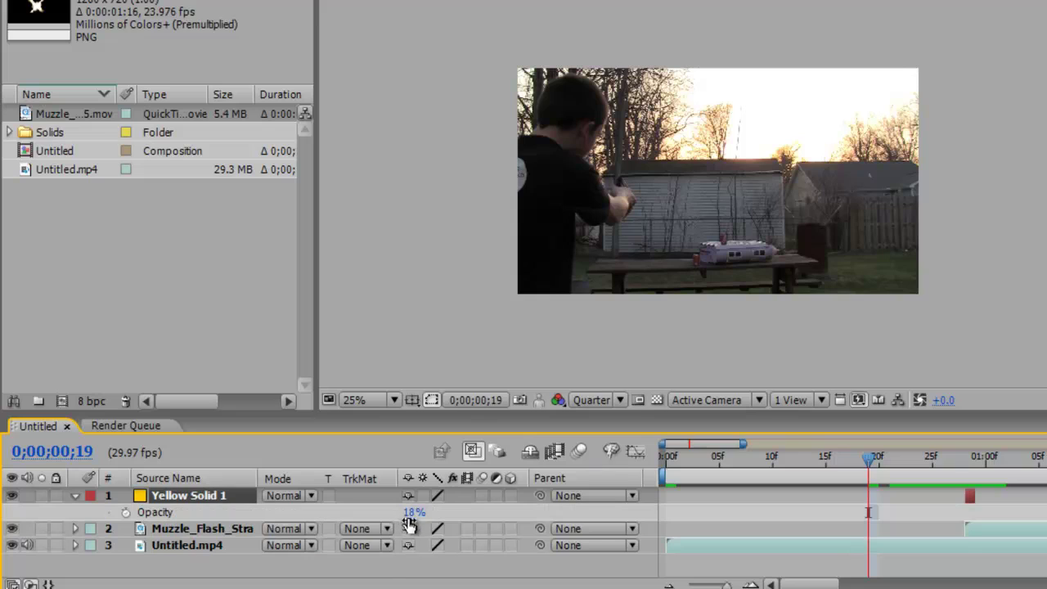
drag(410, 512, 434, 494)
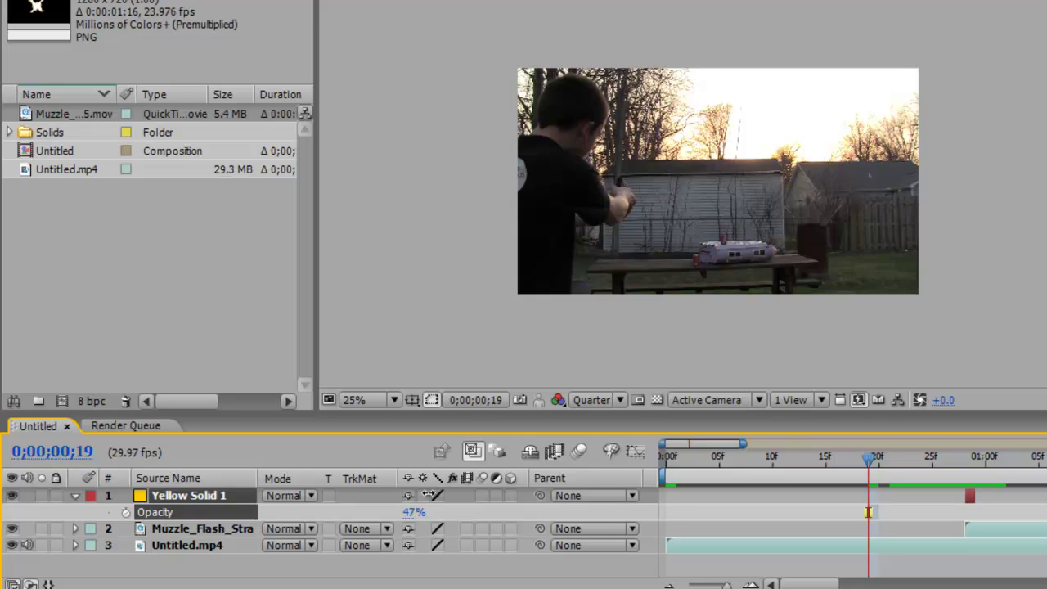
drag(416, 495, 408, 496)
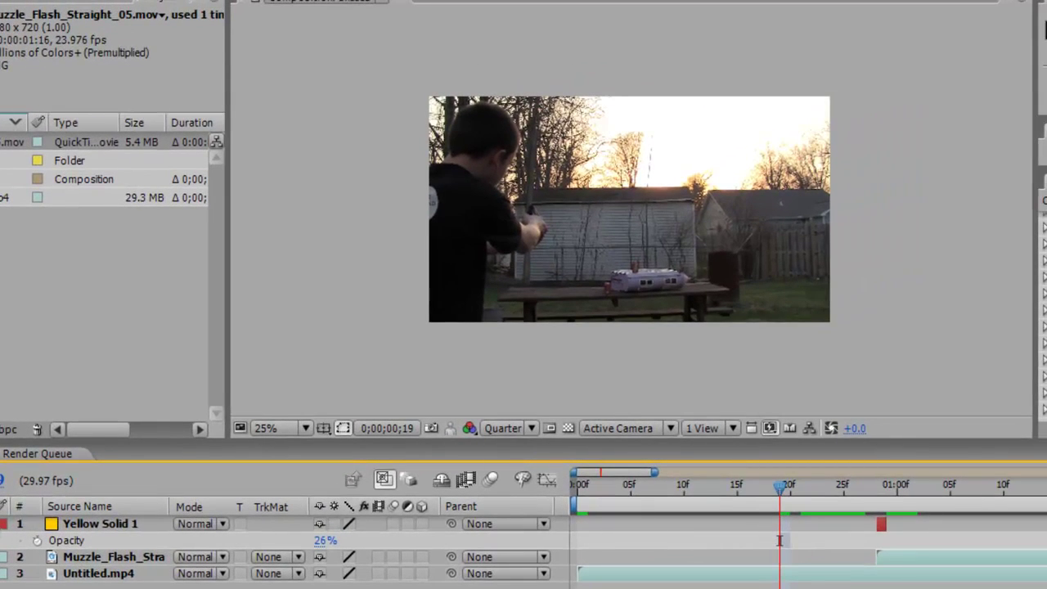
key(t)
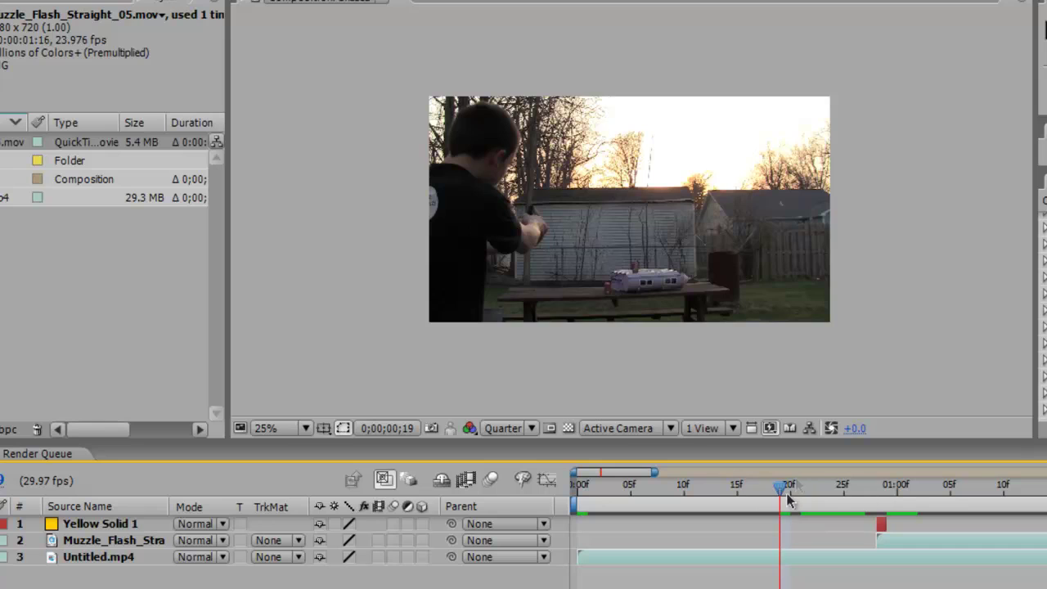
- Play the composition with the footage layer selected and scrub from 0;00;00;28 back to 0;00;00;02 to review the gunshot
click(143, 561)
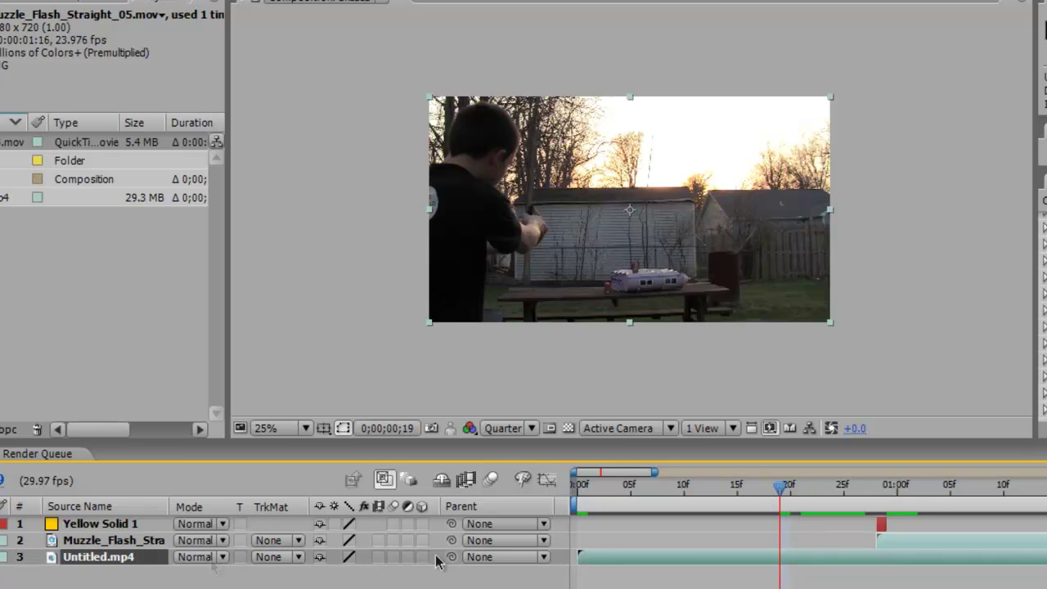
key(space)
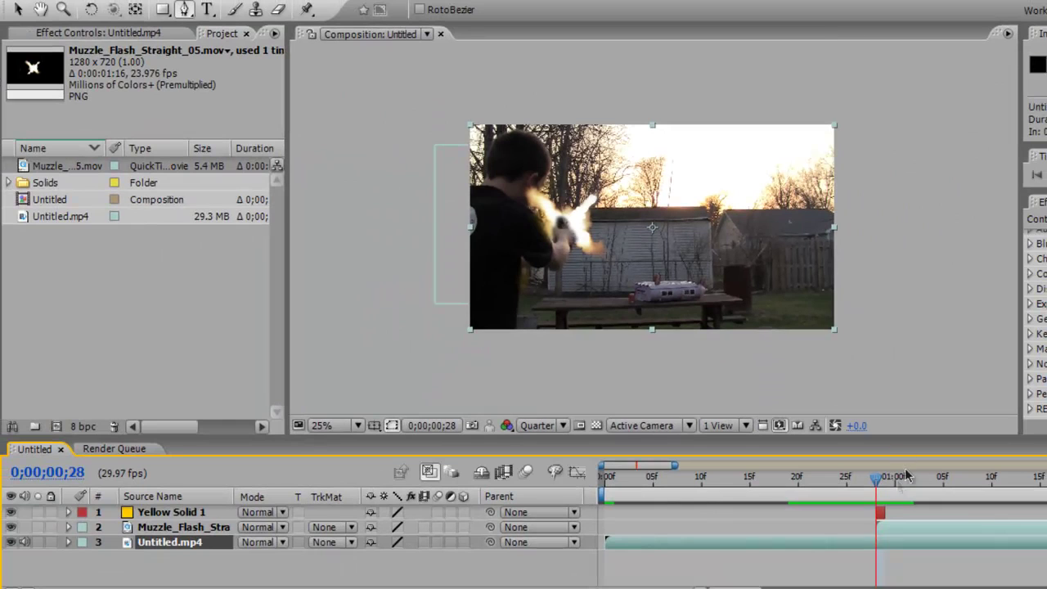
drag(877, 486, 630, 475)
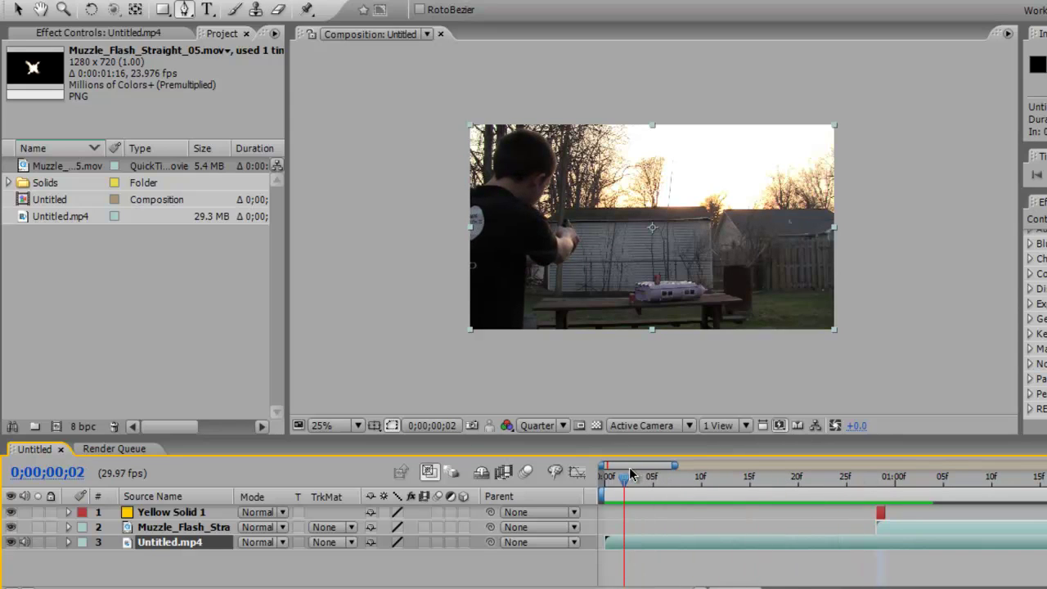